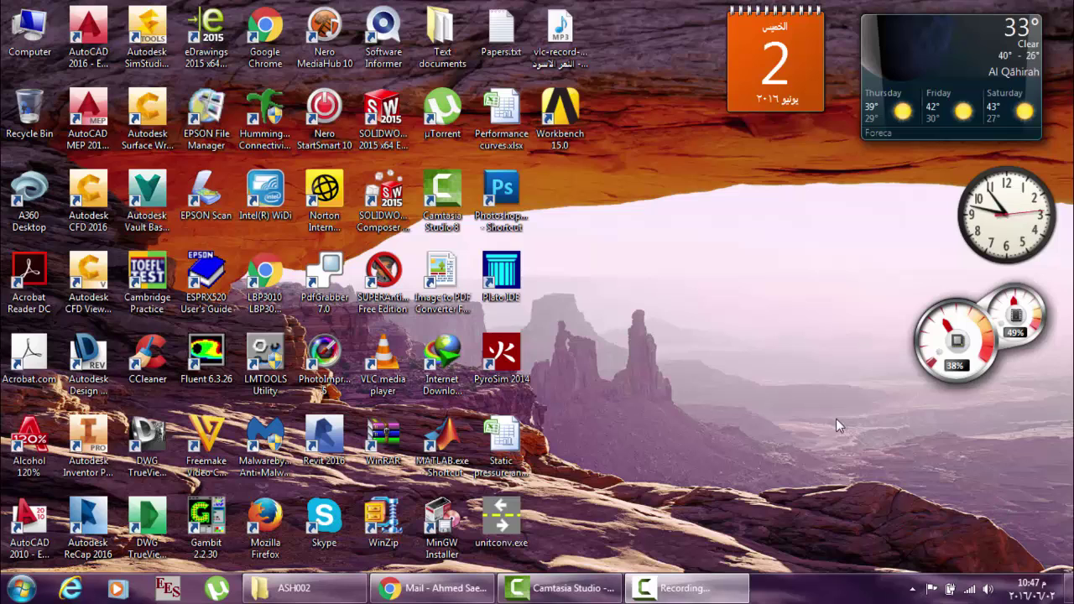
Open the Start menu to reach Hourly Analysis Program 4.41.
{"action": "left_click", "coordinate": [22, 589]}
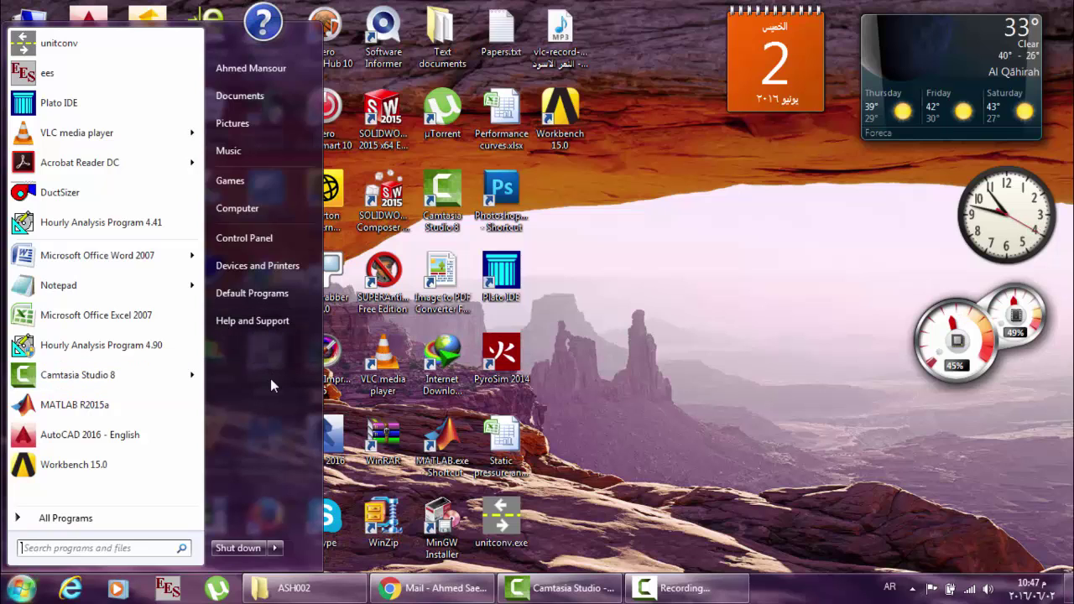
Launch HAP 4.41, dismiss the version notice, and open the mall project.
{"action": "left_click", "coordinate": [76, 223]}
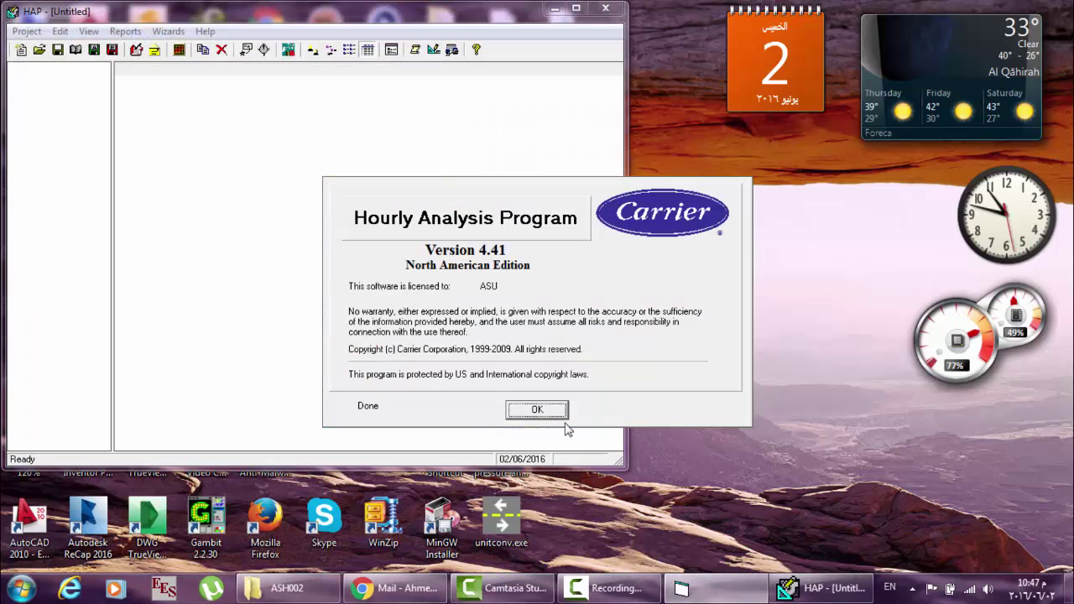
{"action": "left_click", "coordinate": [544, 411]}
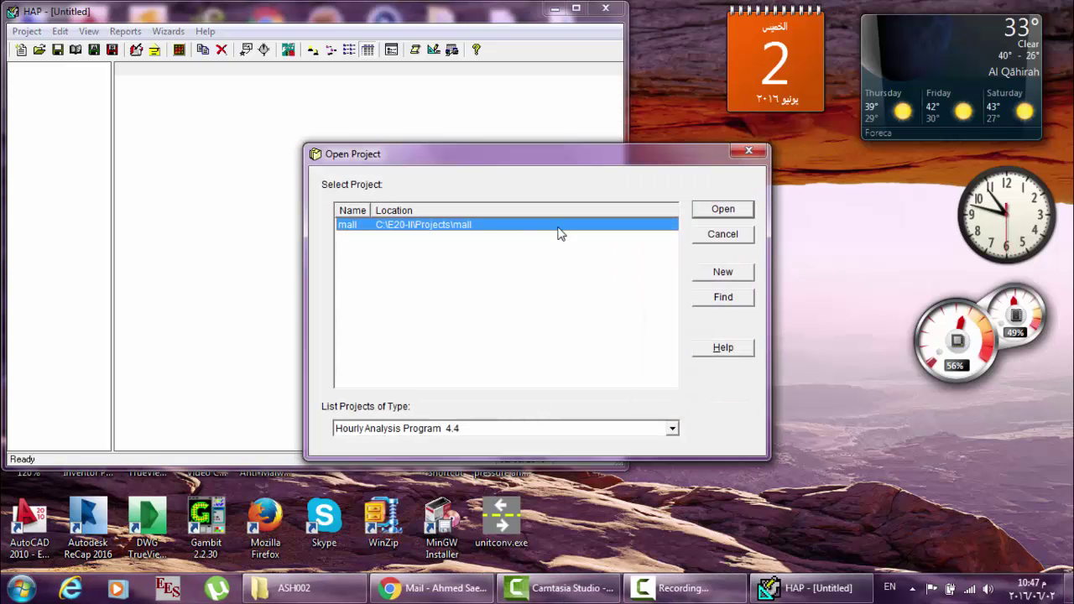
{"action": "left_click", "coordinate": [723, 210]}
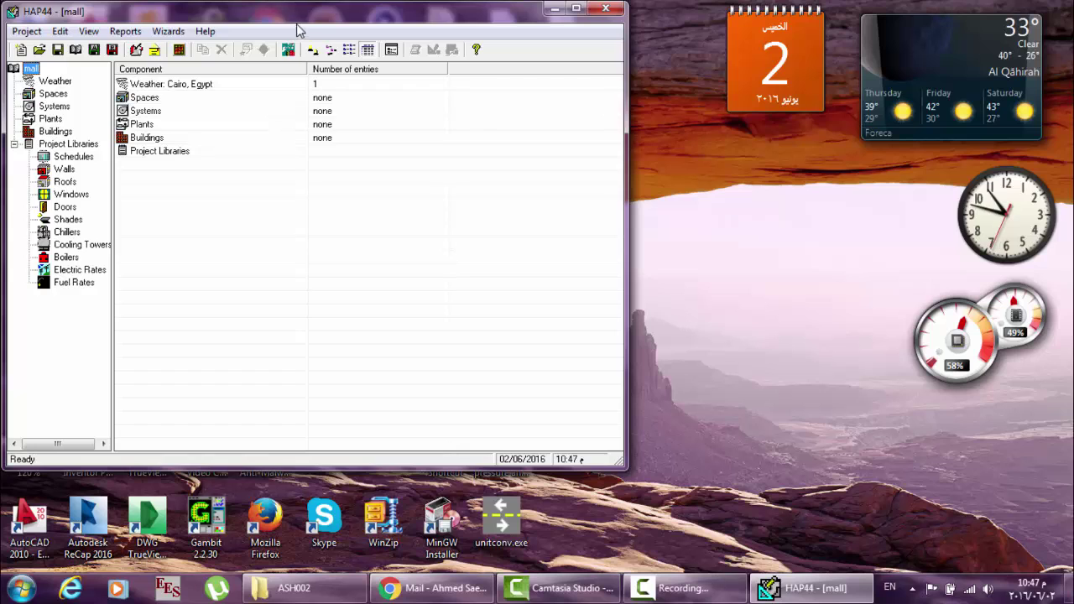
{"action": "left_click_drag", "start_coordinate": [313, 18], "coordinate": [339, 27]}
{"action": "left_click_drag", "start_coordinate": [424, 20], "coordinate": [544, 70]}
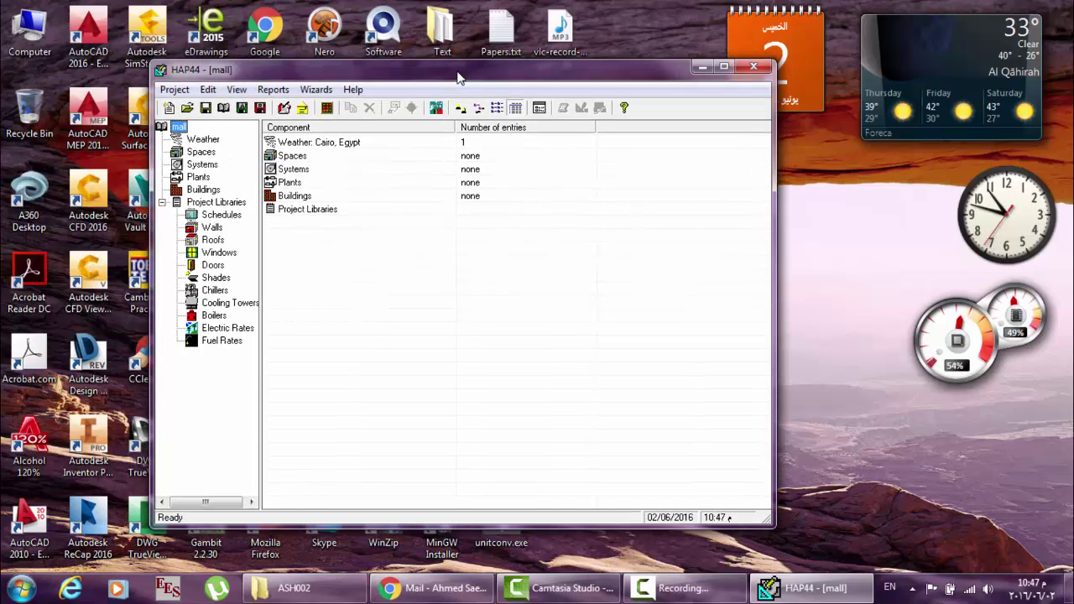
Review the Cairo weather properties: design temperatures, solar data and simulation settings.
{"action": "double_click", "coordinate": [542, 80]}
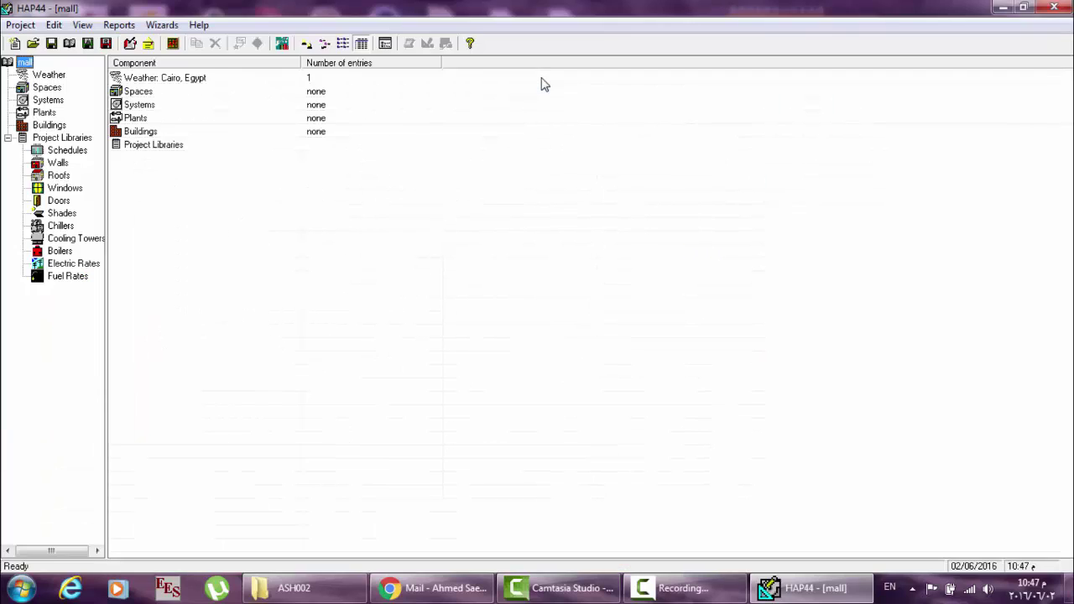
{"action": "double_click", "coordinate": [153, 80]}
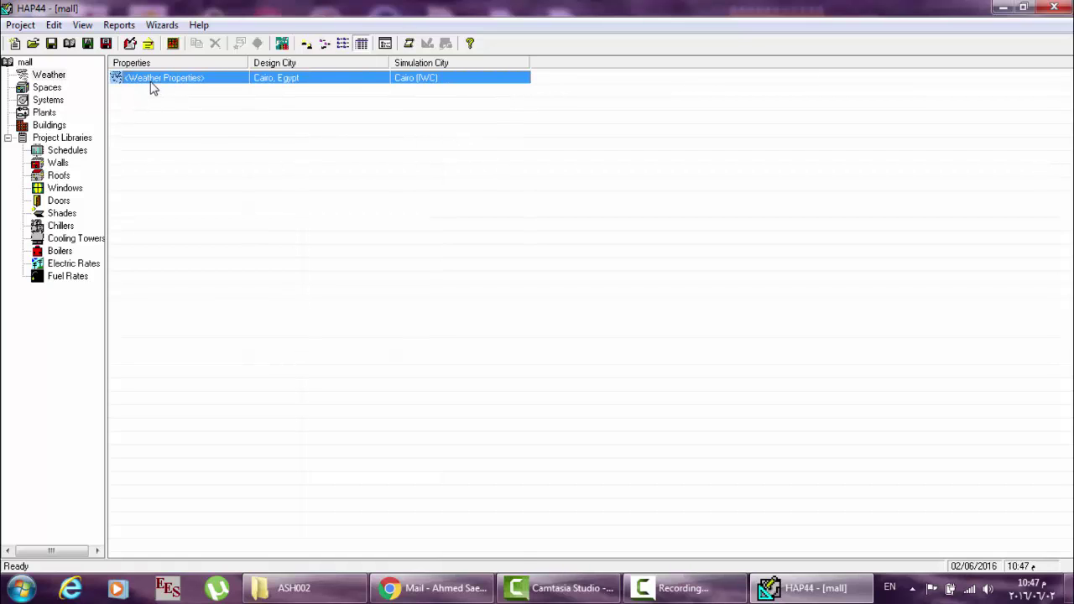
{"action": "double_click", "coordinate": [144, 79]}
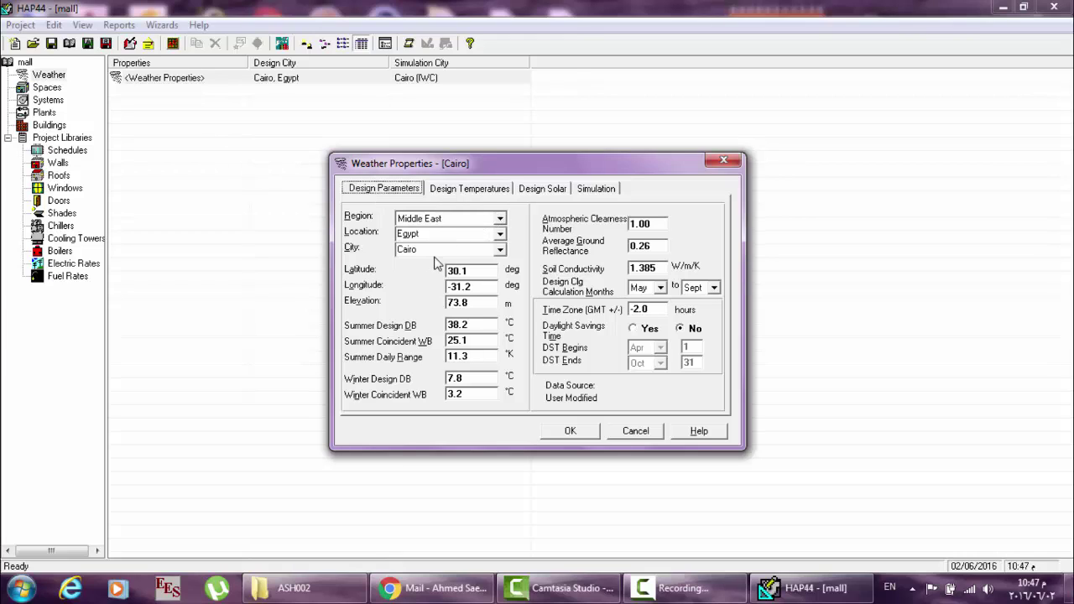
{"action": "left_click", "coordinate": [453, 188]}
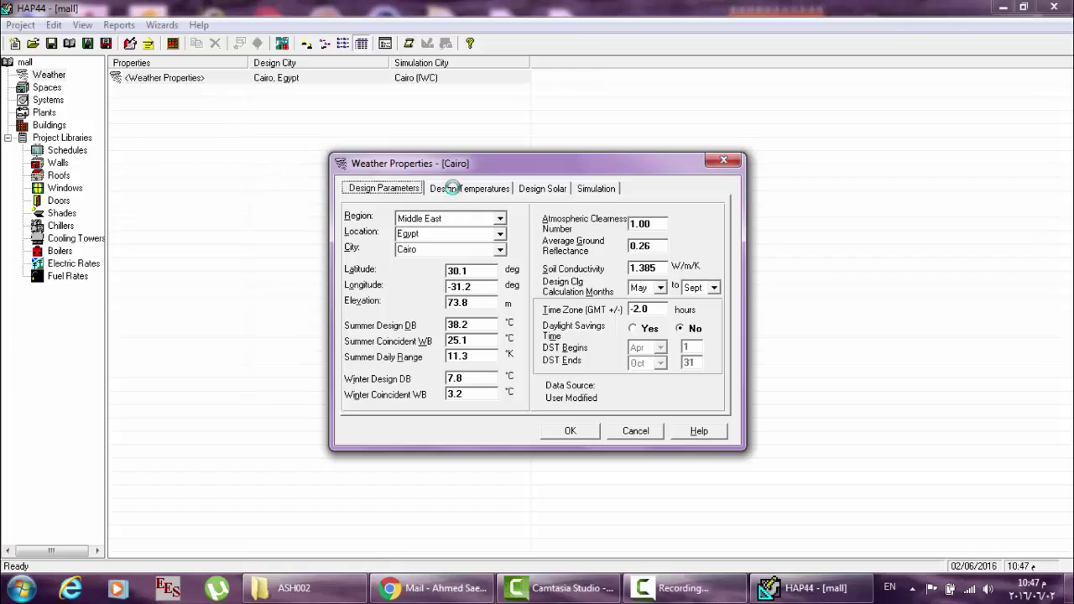
{"action": "left_click", "coordinate": [559, 193]}
{"action": "left_click", "coordinate": [604, 193]}
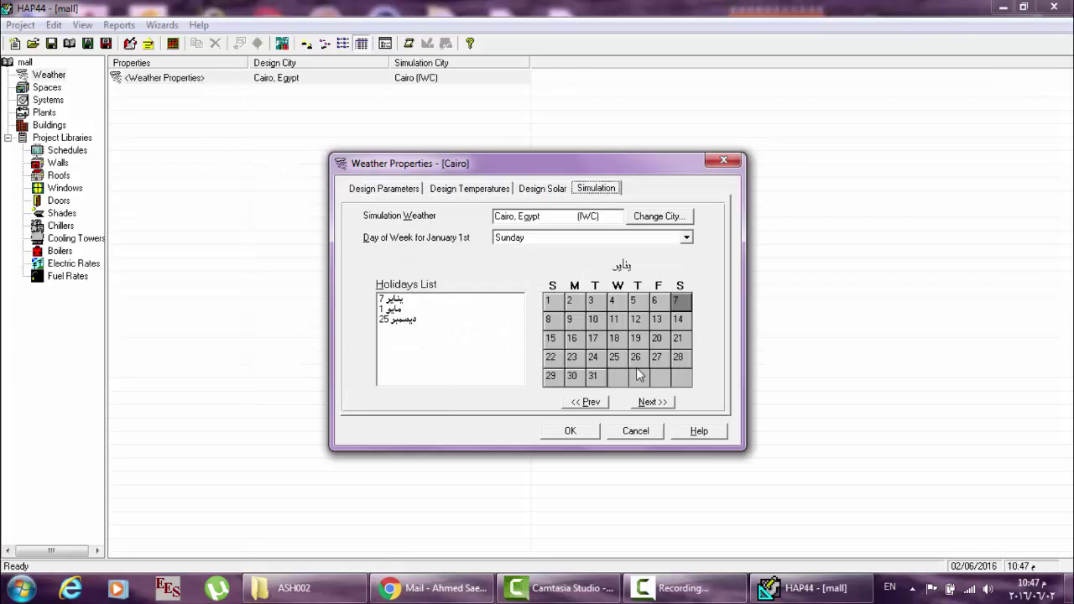
{"action": "left_click", "coordinate": [571, 431]}
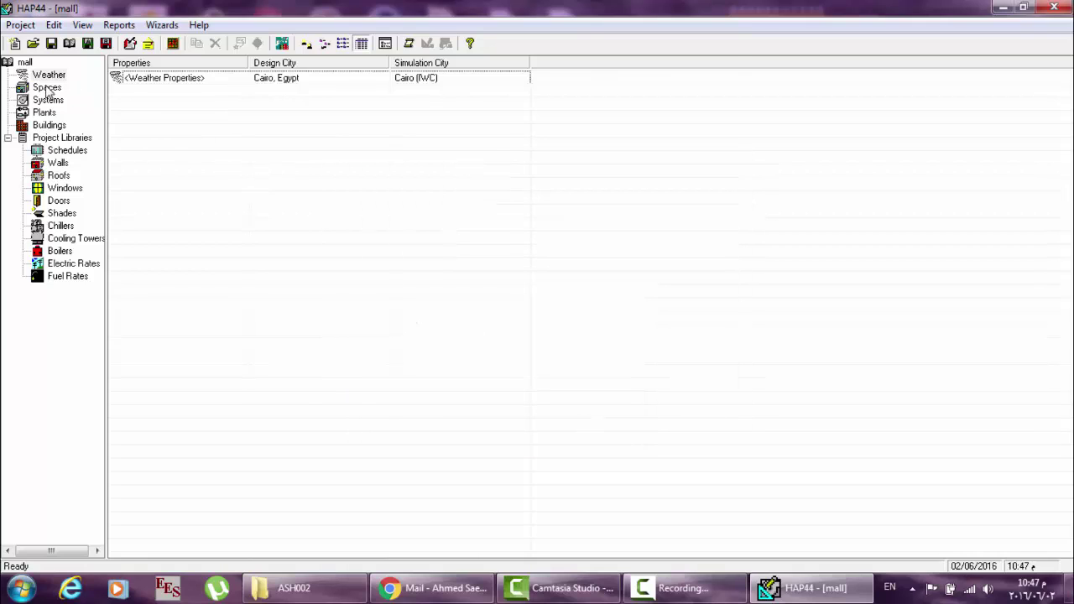
Check the project properties and close them.
{"action": "left_click", "coordinate": [21, 25]}
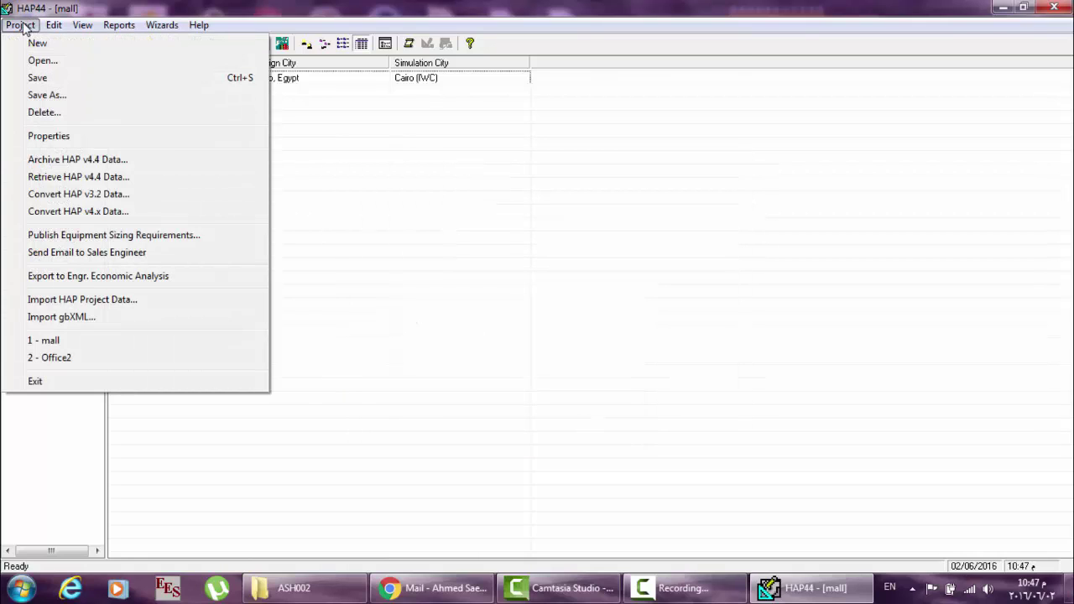
{"action": "left_click", "coordinate": [75, 139]}
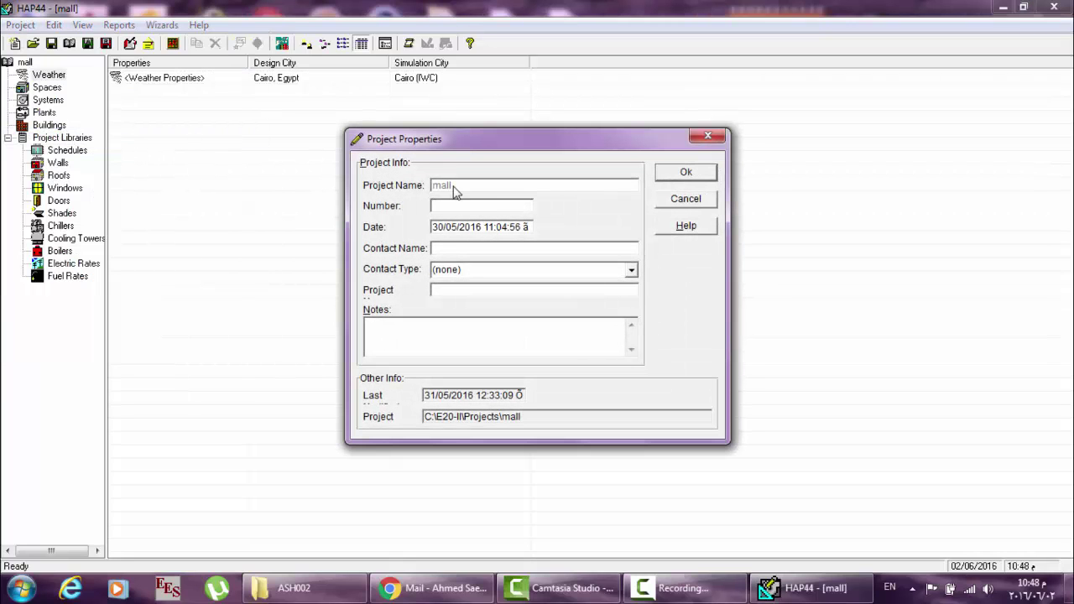
{"action": "left_click", "coordinate": [685, 174]}
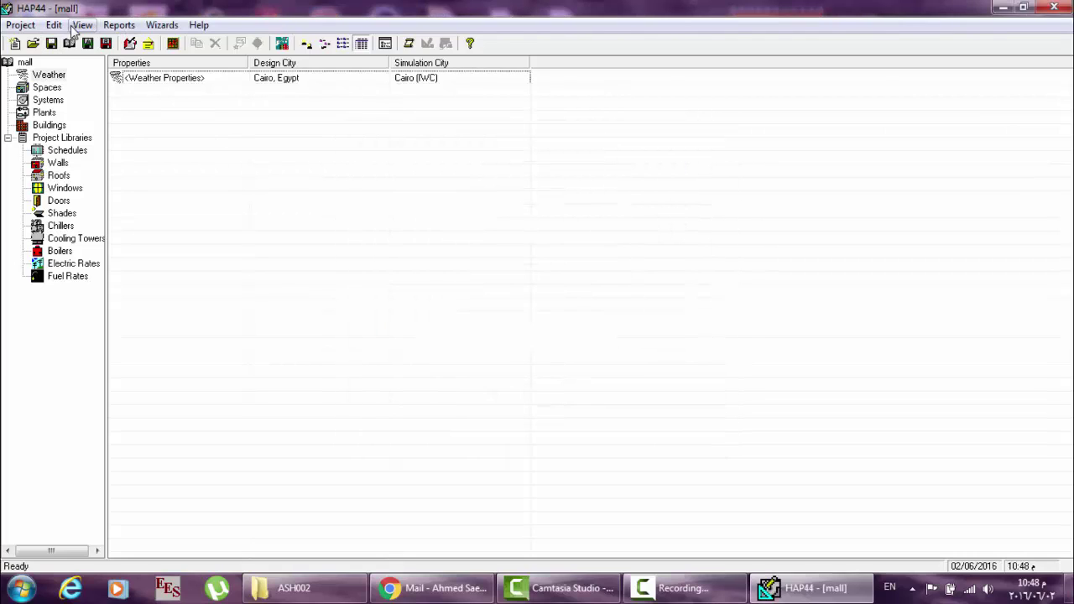
Set the project's ventilation defaults to ASHRAE Std 62.1-2007 in Preferences.
{"action": "left_click", "coordinate": [81, 25]}
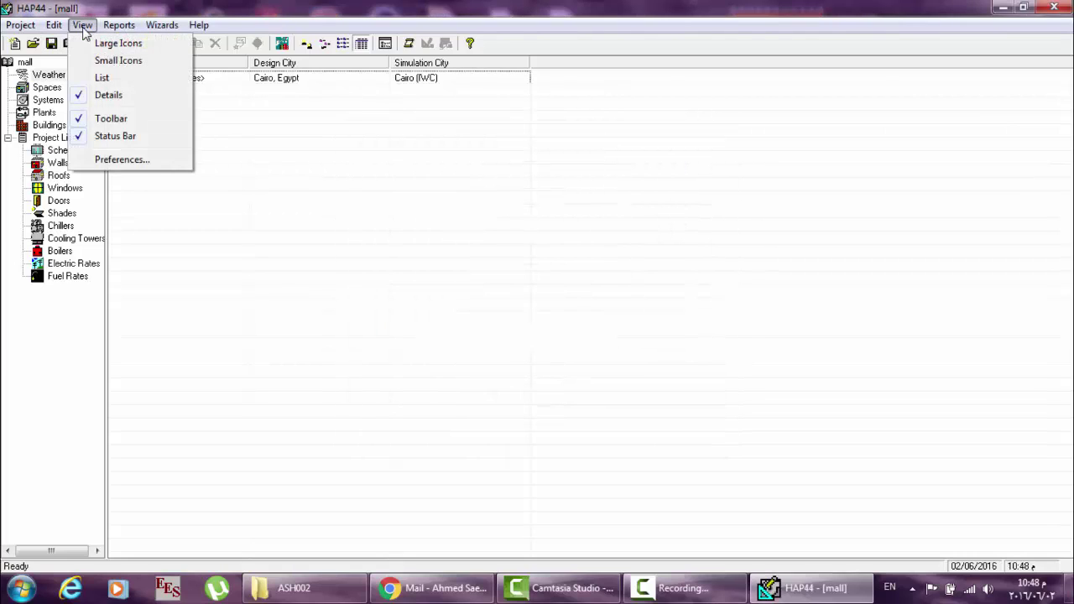
{"action": "left_click", "coordinate": [122, 159]}
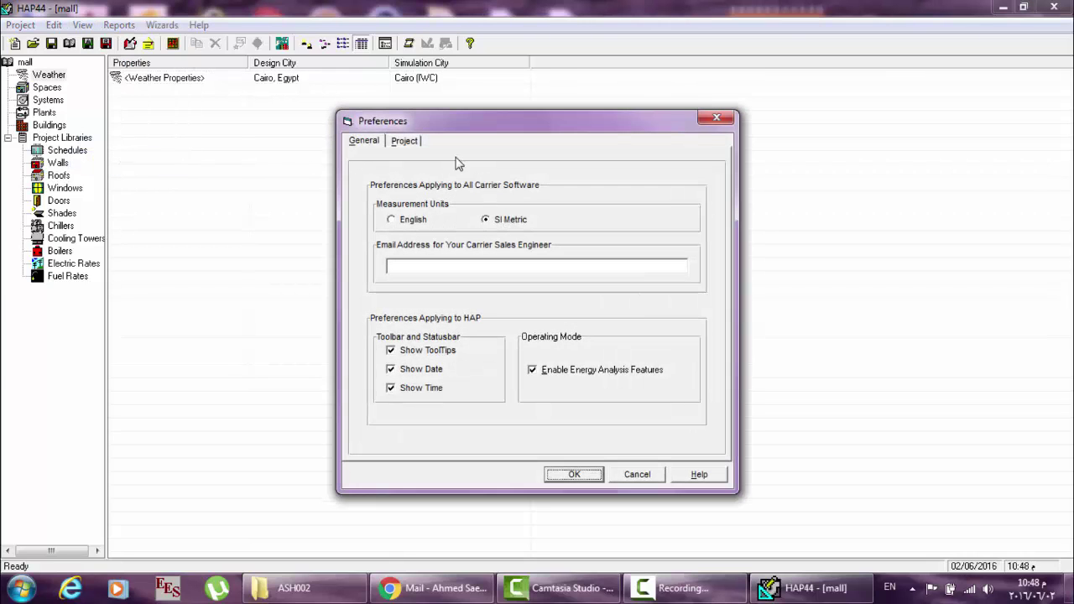
{"action": "left_click", "coordinate": [407, 143]}
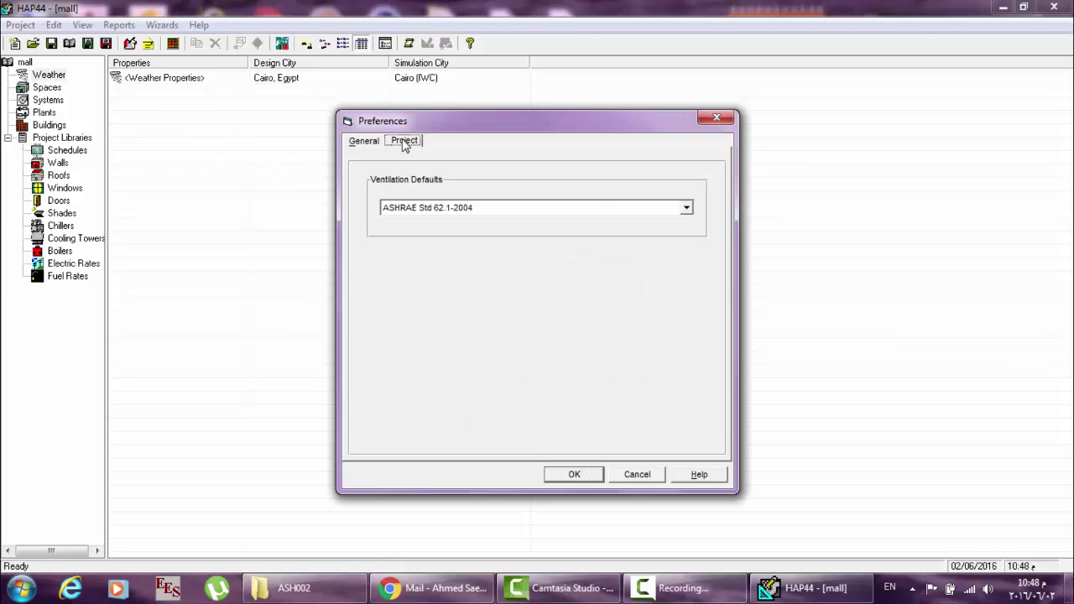
{"action": "left_click", "coordinate": [686, 208]}
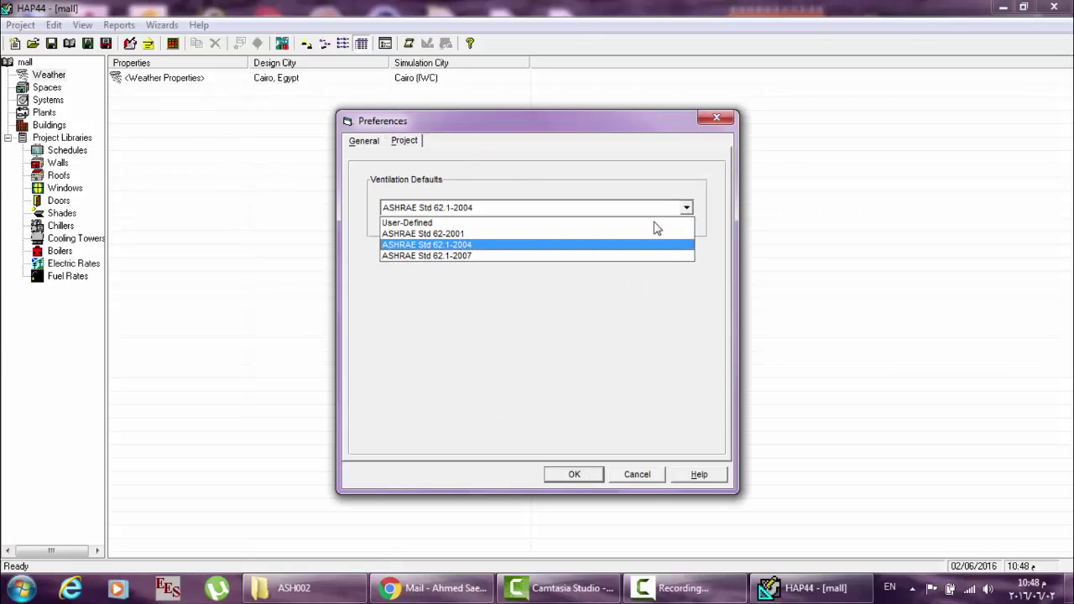
{"action": "left_click", "coordinate": [544, 256]}
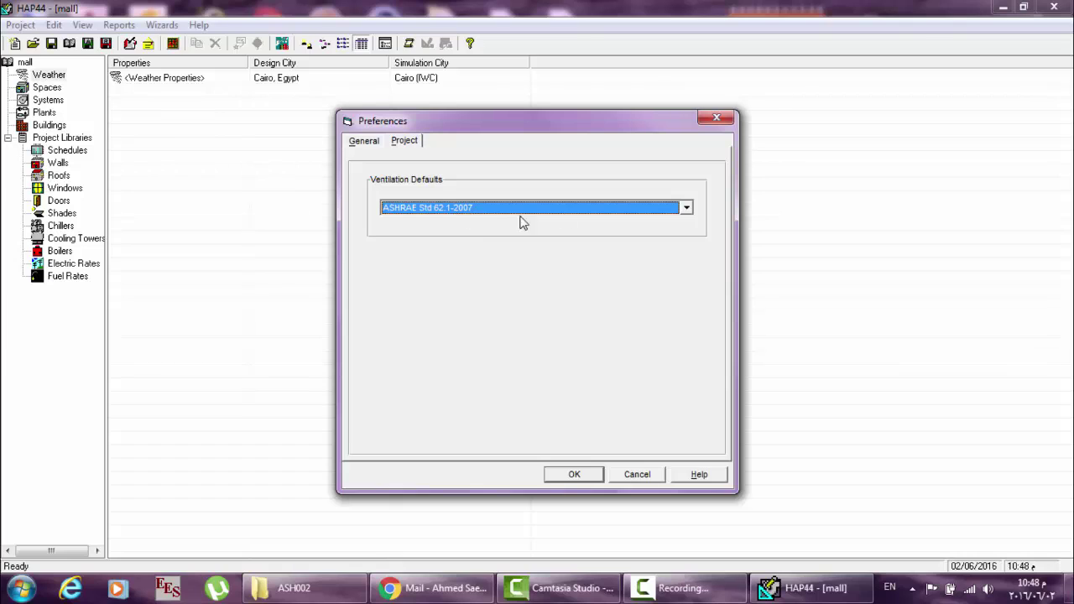
{"action": "left_click", "coordinate": [687, 209]}
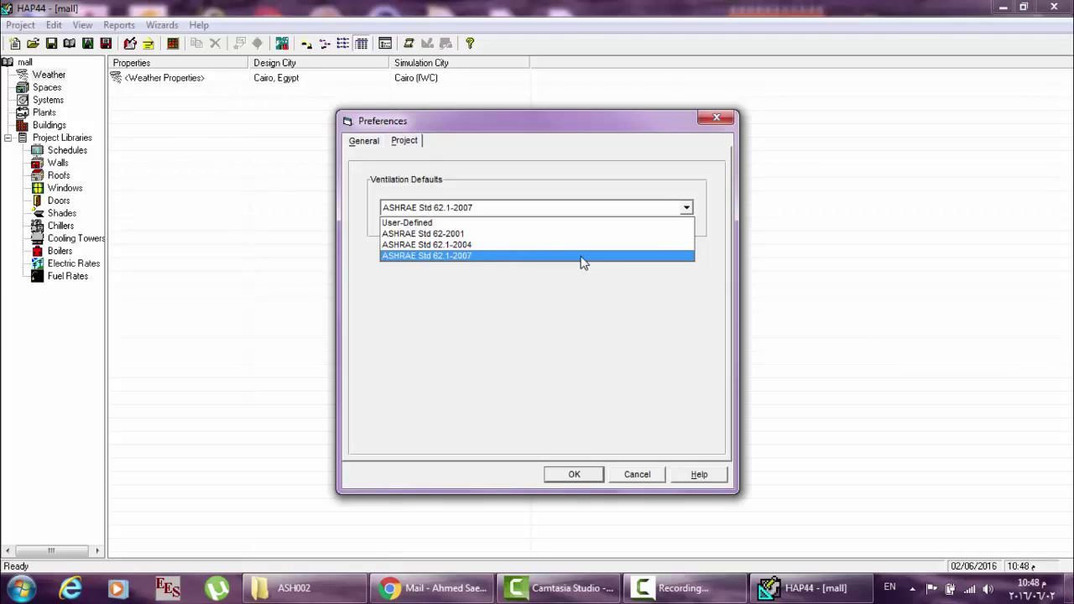
{"action": "left_click", "coordinate": [478, 255]}
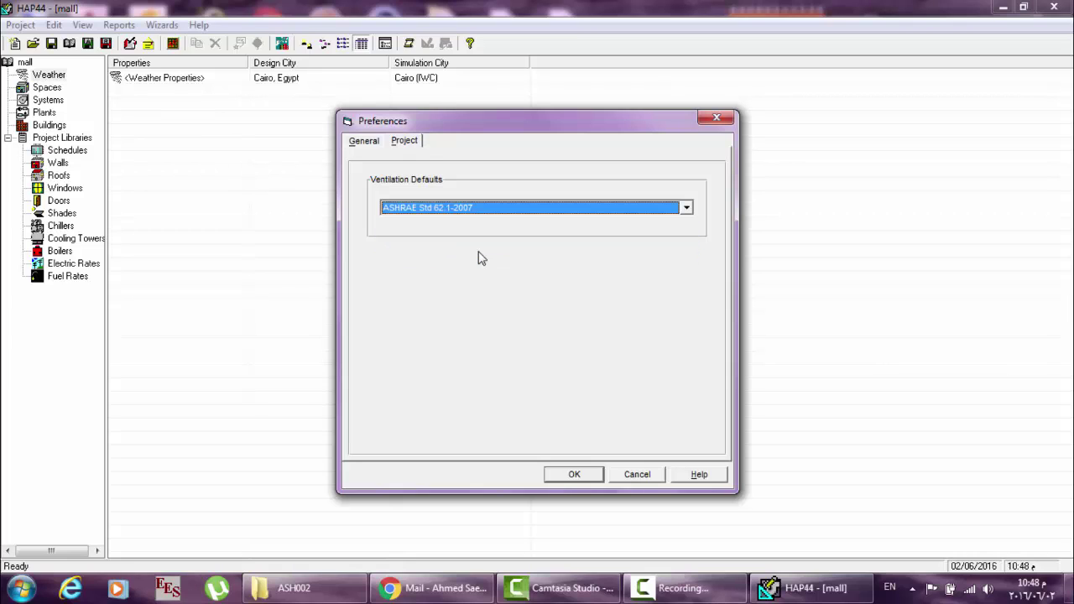
{"action": "left_click", "coordinate": [583, 475]}
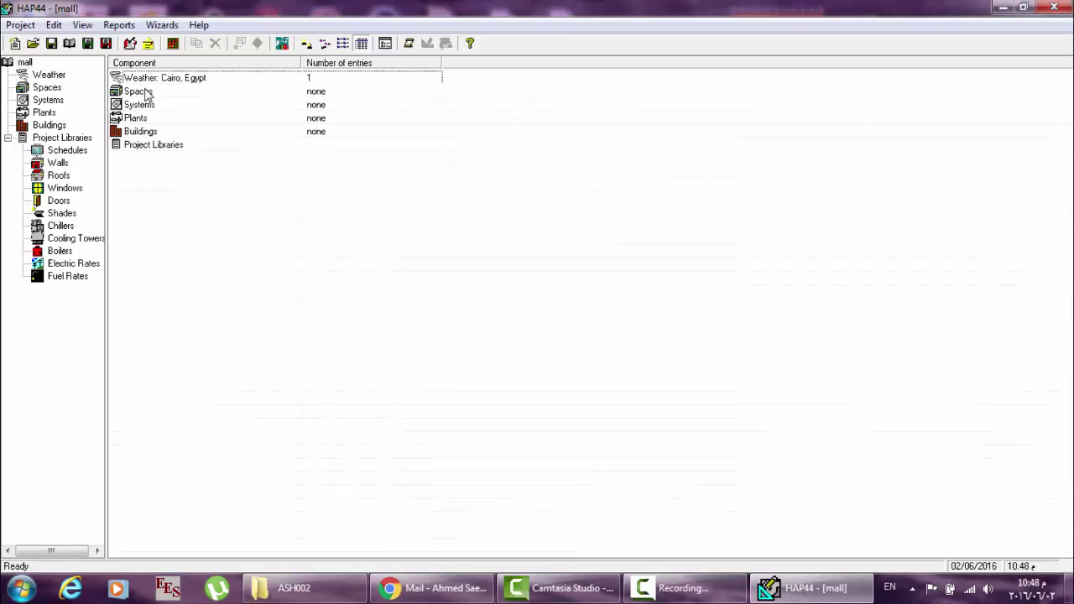
Open the Spaces list and the <New default Space> properties dialog.
{"action": "left_click", "coordinate": [143, 95]}
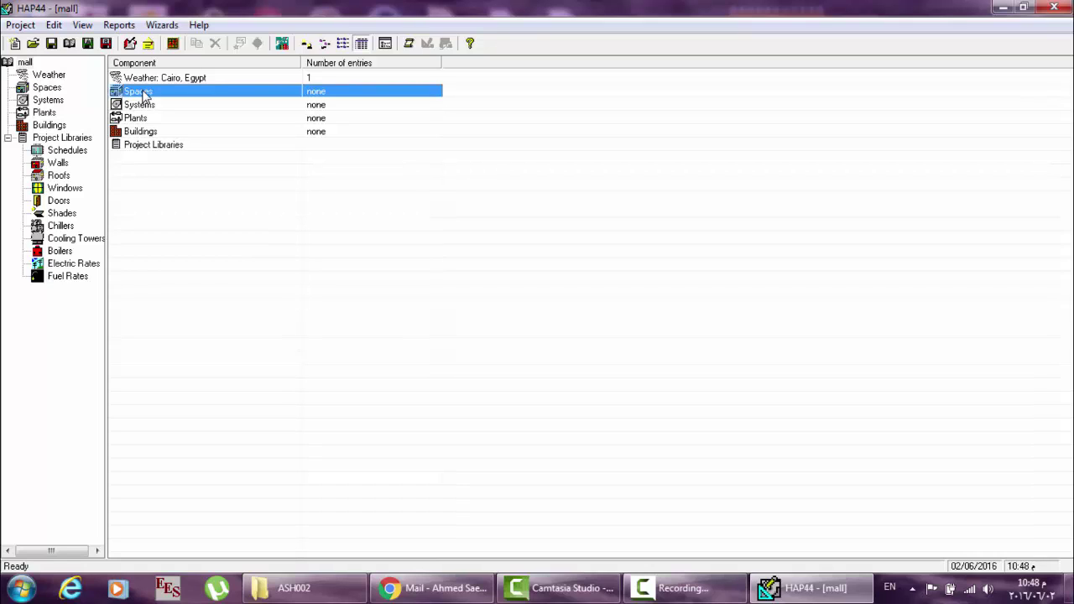
{"action": "double_click", "coordinate": [144, 95]}
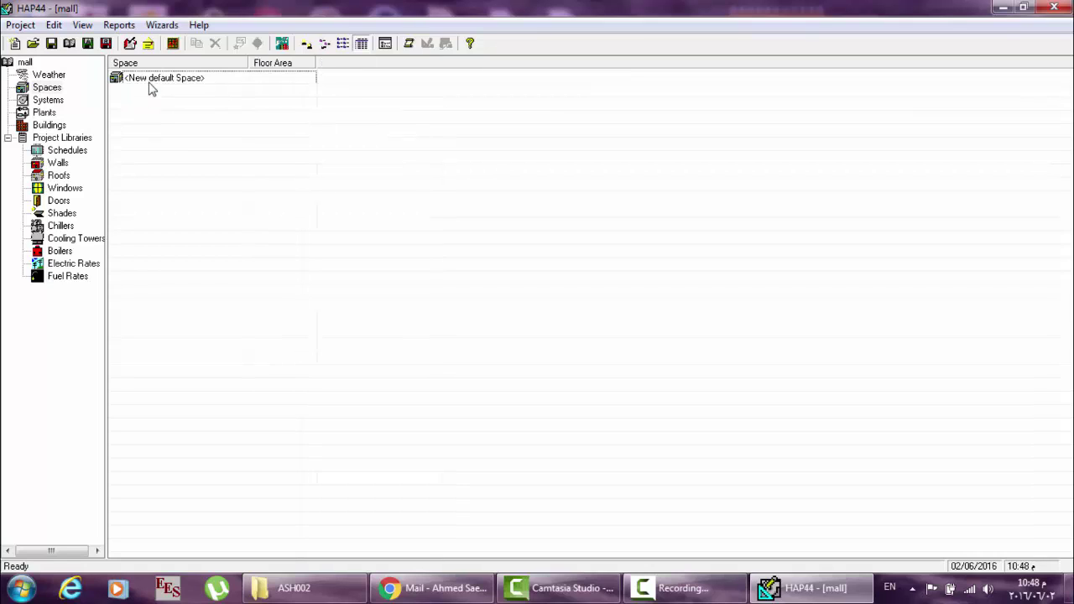
{"action": "left_click", "coordinate": [157, 78]}
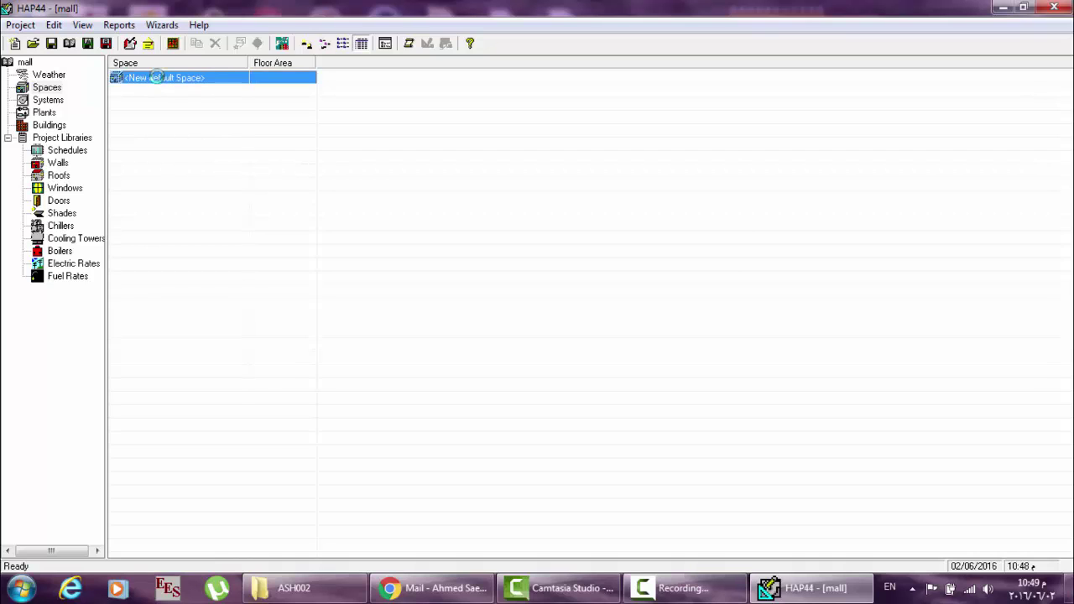
{"action": "double_click", "coordinate": [157, 78]}
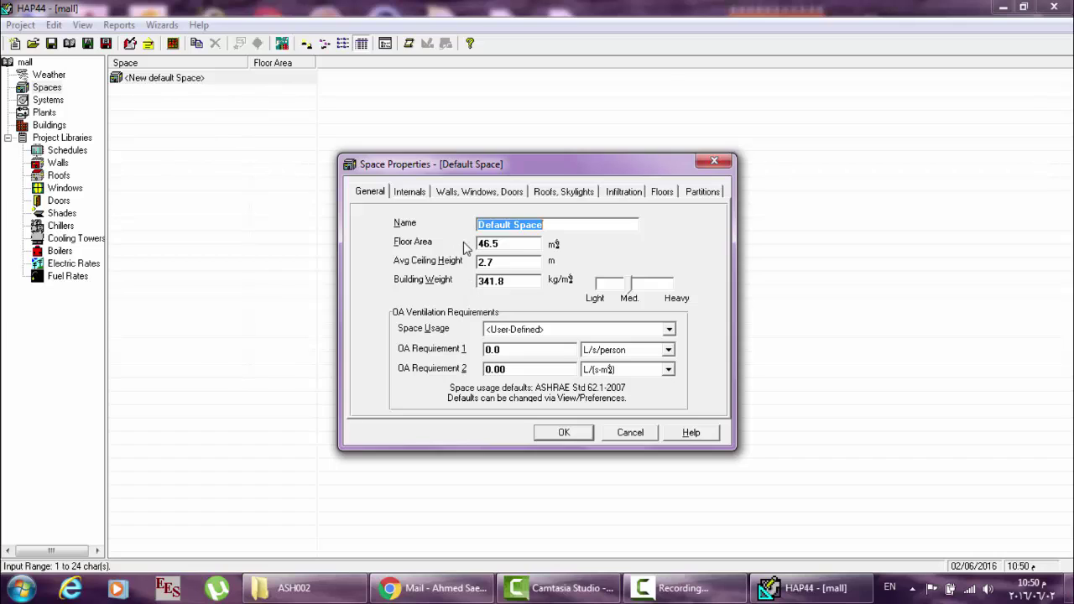
Launch AutoCAD 2016 and orbit the room box model.
{"action": "left_click", "coordinate": [20, 587]}
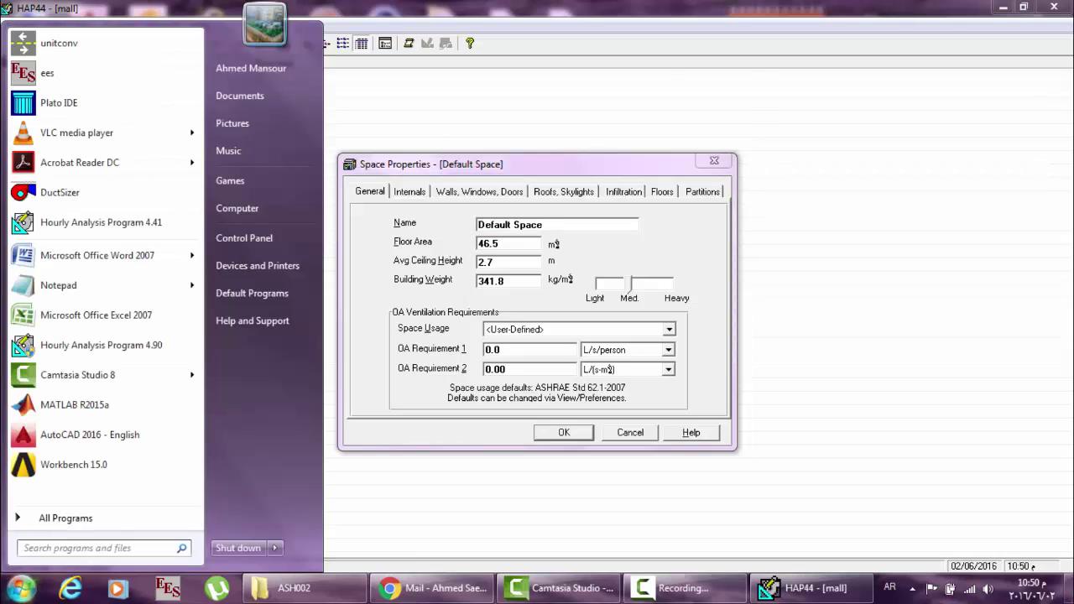
{"action": "left_click", "coordinate": [98, 442]}
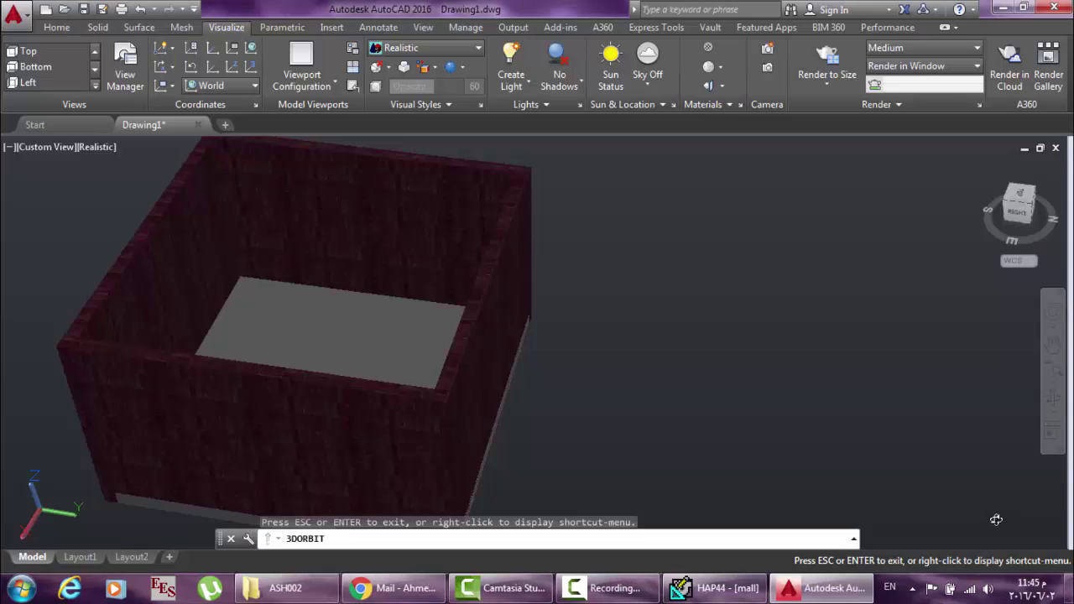
{"action": "left_click_drag", "start_coordinate": [532, 304], "coordinate": [534, 307]}
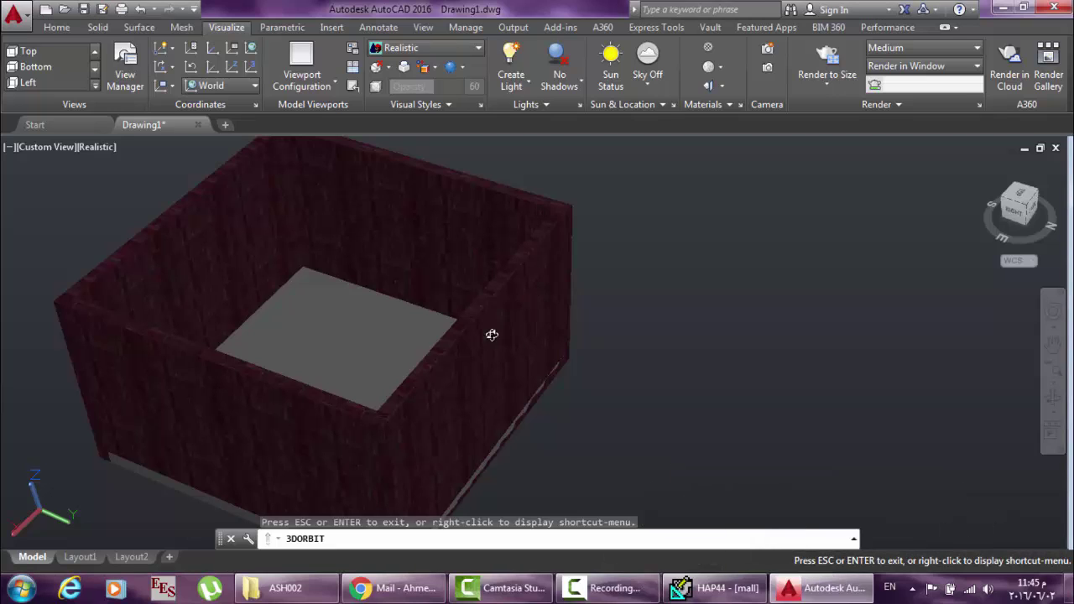
{"action": "key", "text": "Escape"}
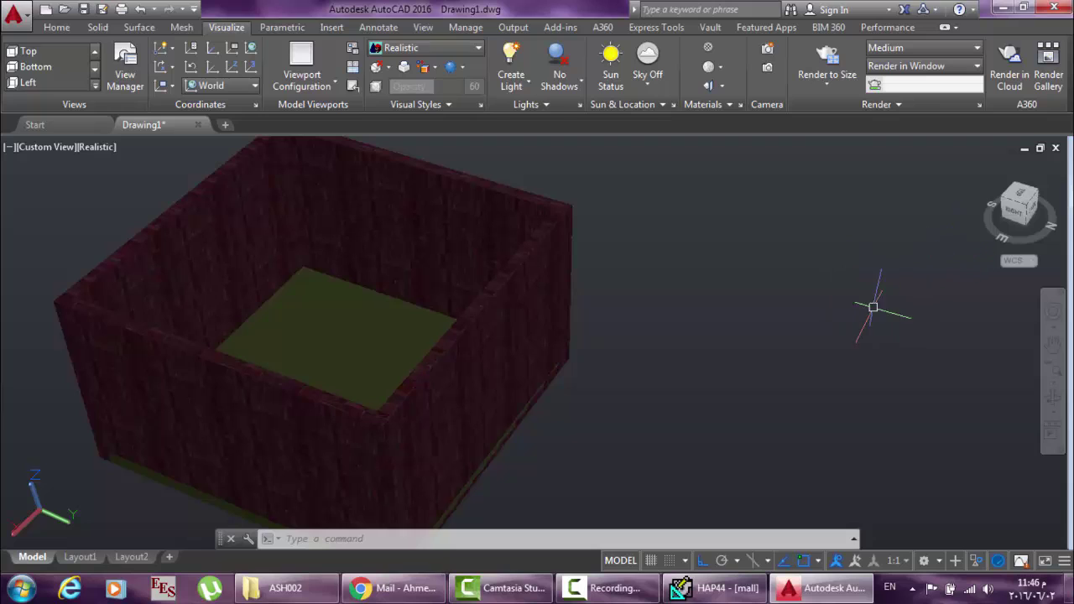
{"action": "mouse_move", "coordinate": [1026, 198]}
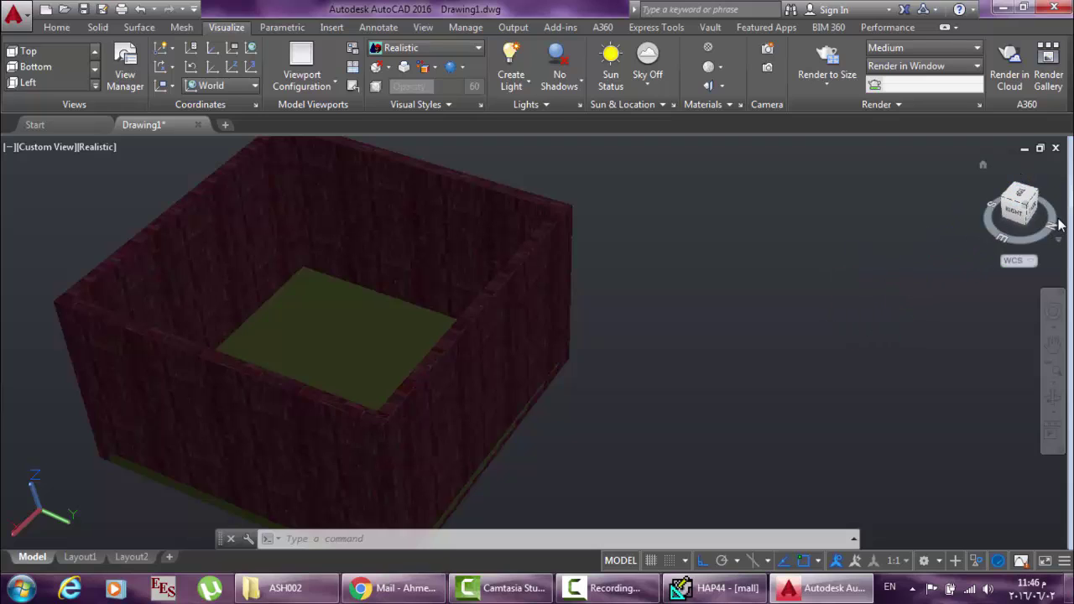
View the box from the top, tilt it back into 3D, then return to HAP.
{"action": "left_click", "coordinate": [1023, 197]}
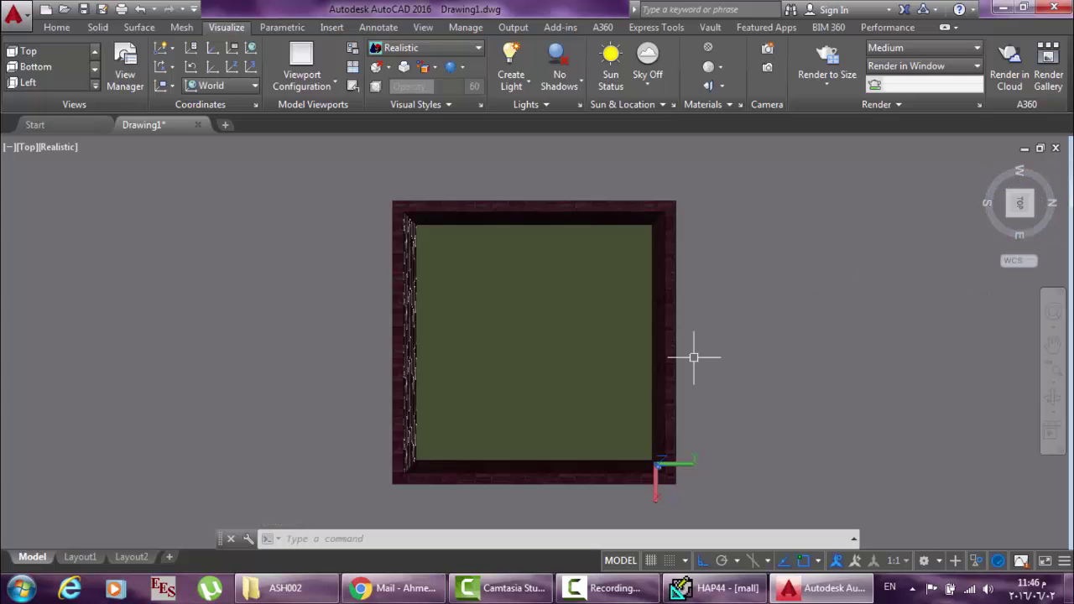
{"action": "left_click", "coordinate": [1055, 166]}
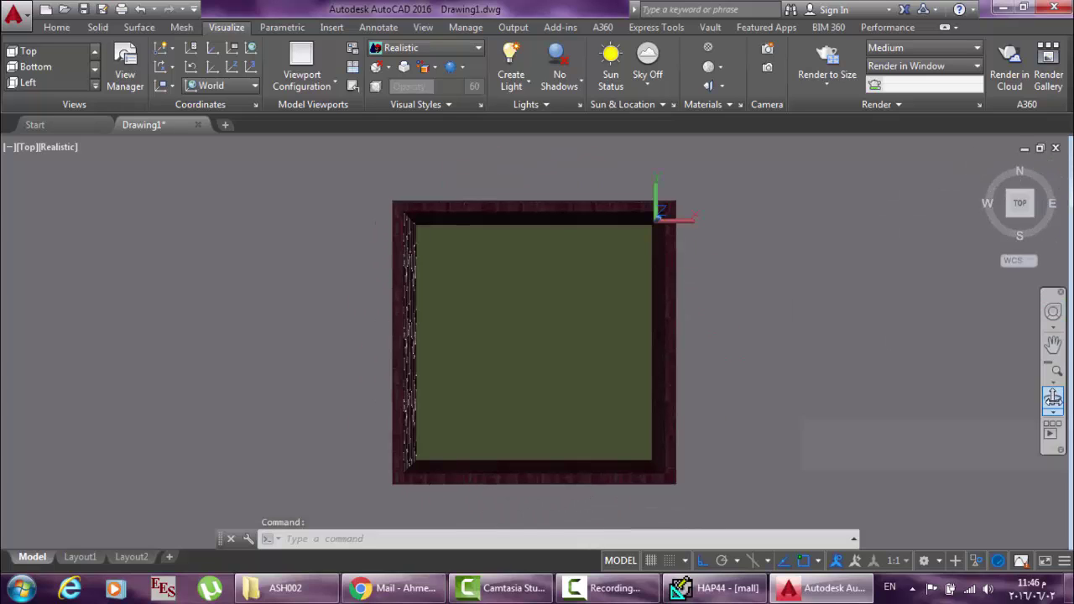
{"action": "left_click", "coordinate": [1054, 399]}
{"action": "left_click_drag", "start_coordinate": [669, 371], "coordinate": [683, 281]}
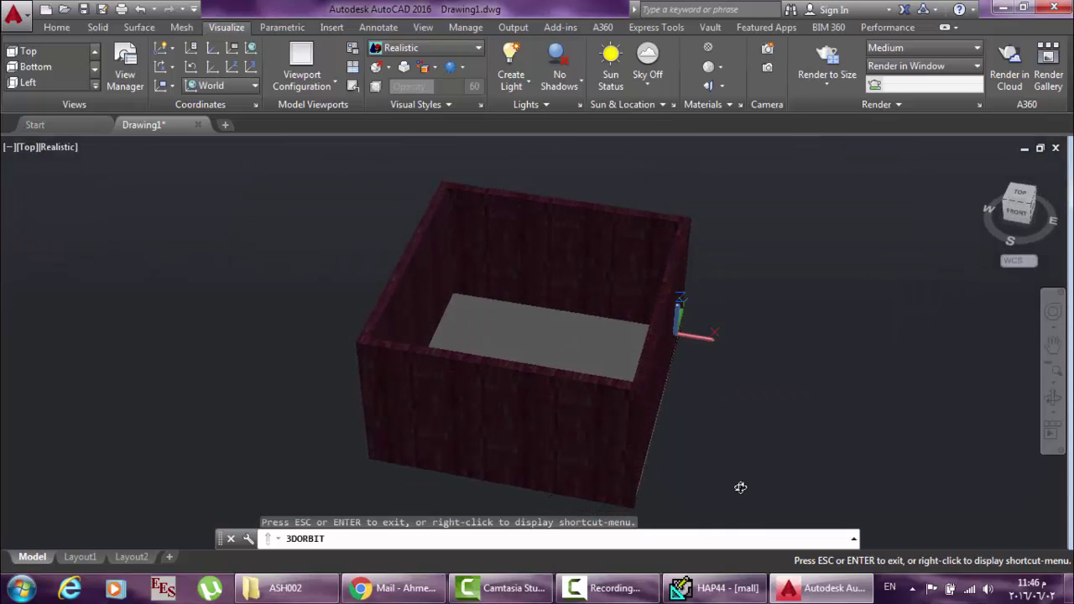
{"action": "left_click", "coordinate": [713, 587]}
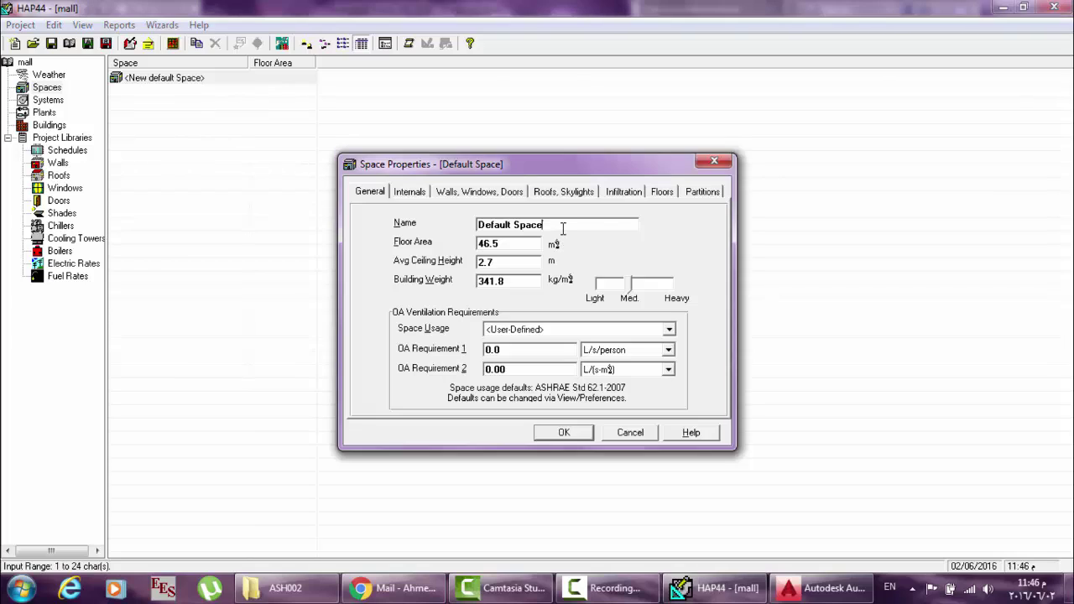
Select the Default Space name, then switch to the AutoCAD room model.
{"action": "left_click_drag", "start_coordinate": [562, 229], "coordinate": [459, 236]}
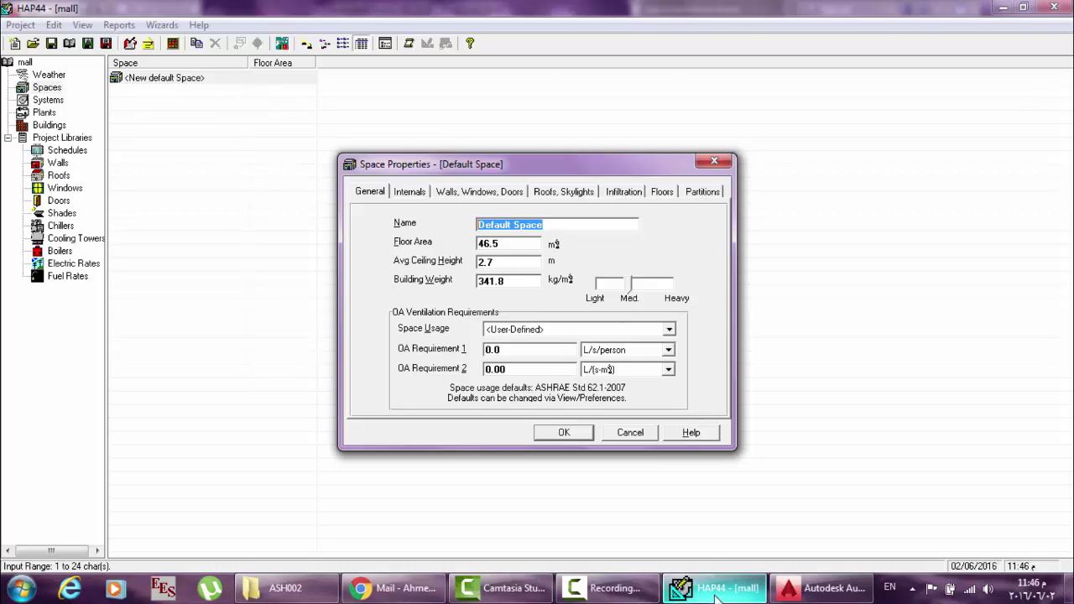
{"action": "left_click", "coordinate": [823, 587]}
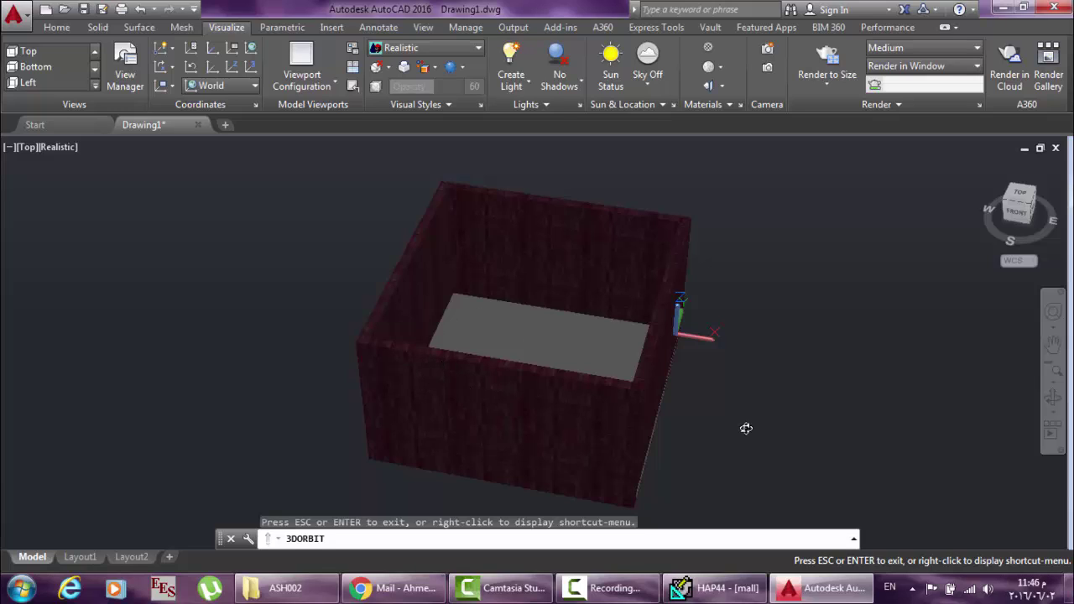
Return from AutoCAD to HAP's Space Properties dialog.
{"action": "left_click", "coordinate": [718, 588]}
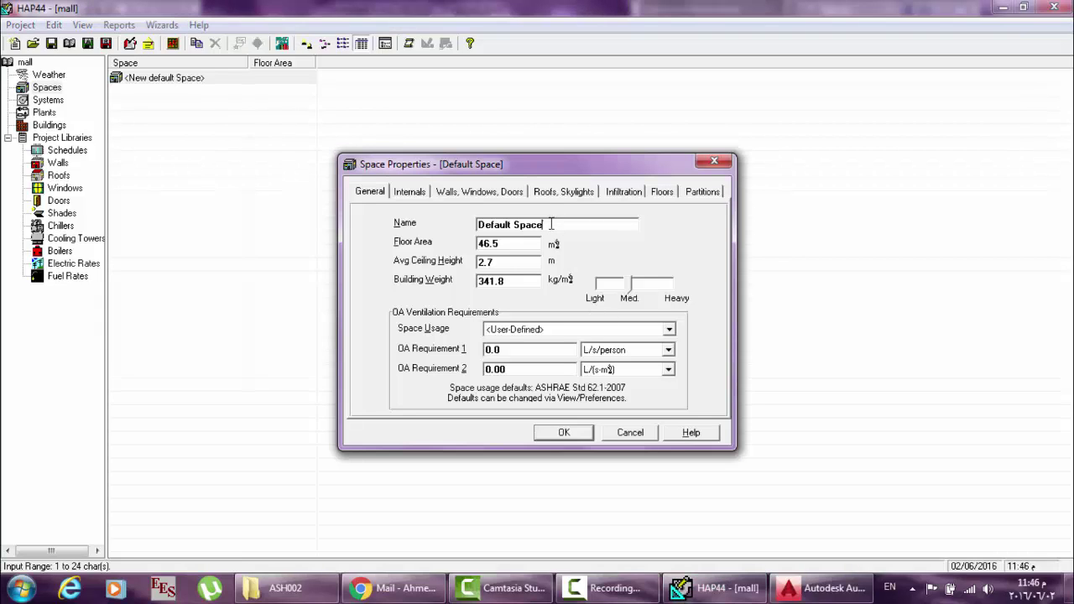
Rename the space to '001-GF-office' and switch back to AutoCAD.
{"action": "left_click_drag", "start_coordinate": [551, 225], "coordinate": [456, 231]}
{"action": "type", "text": "001"}
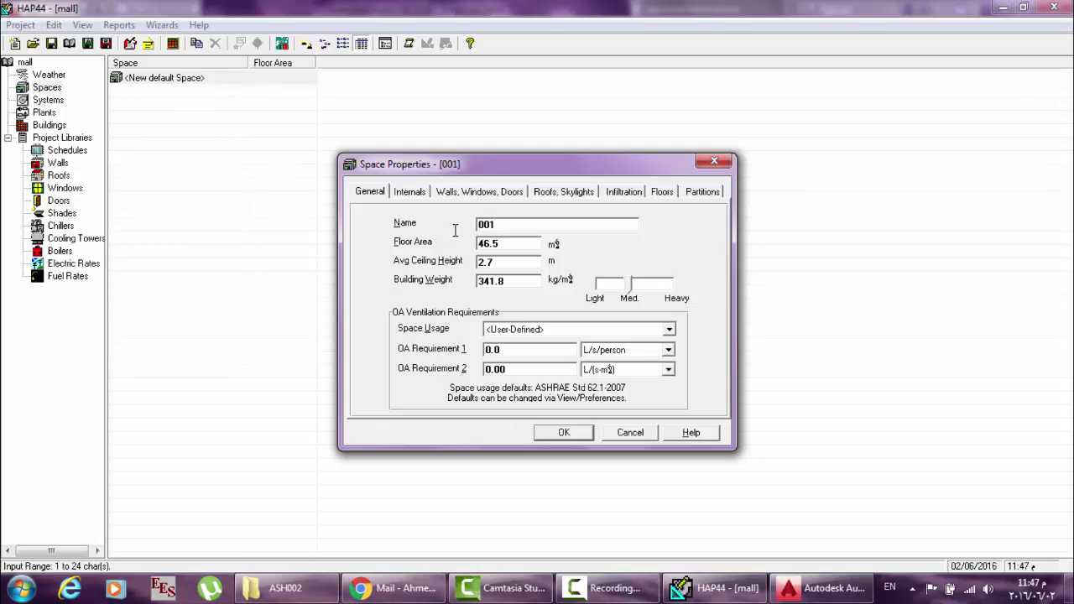
{"action": "type", "text": "-G"}
{"action": "type", "text": "F"}
{"action": "type", "text": "-"}
{"action": "type", "text": "Office"}
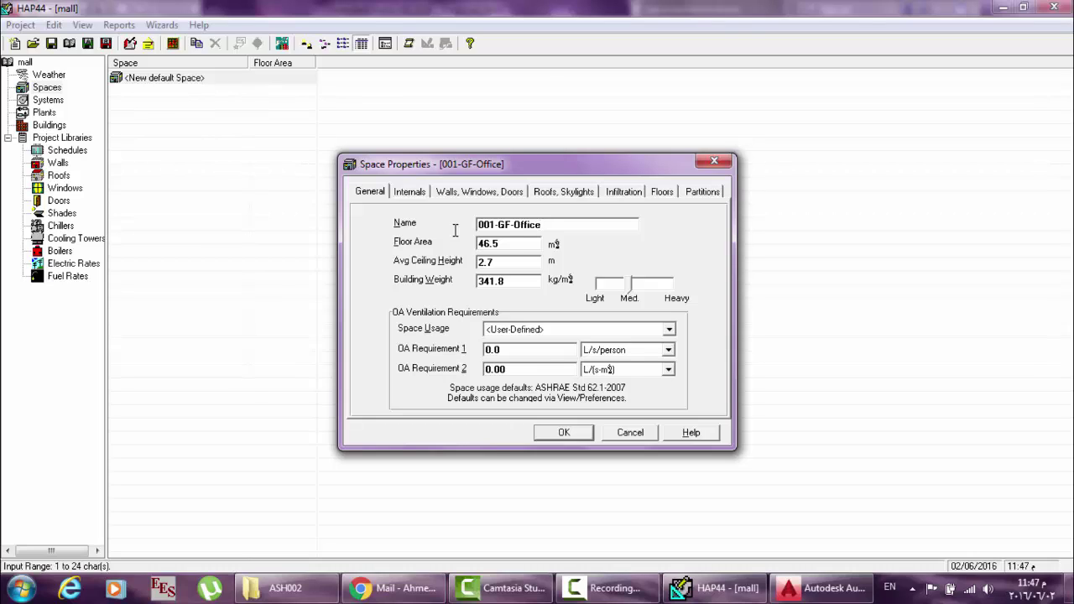
{"action": "key", "text": "BackSpace"}
{"action": "key", "text": "BackSpace"}
{"action": "key", "text": "BackSpace"}
{"action": "key", "text": "BackSpace"}
{"action": "key", "text": "BackSpace"}
{"action": "key", "text": "BackSpace"}
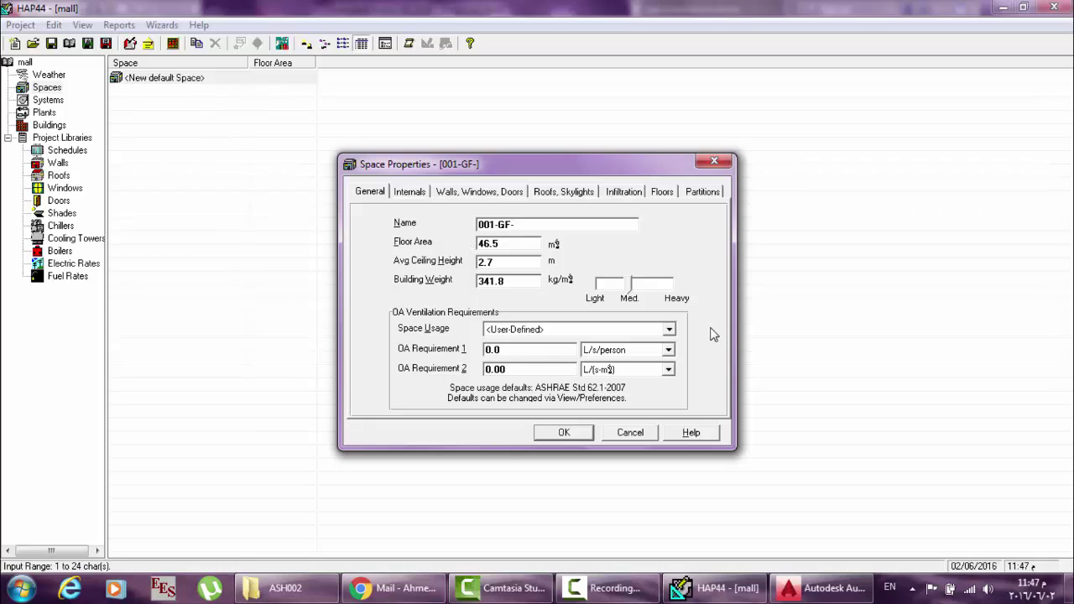
{"action": "type", "text": "Computer lab"}
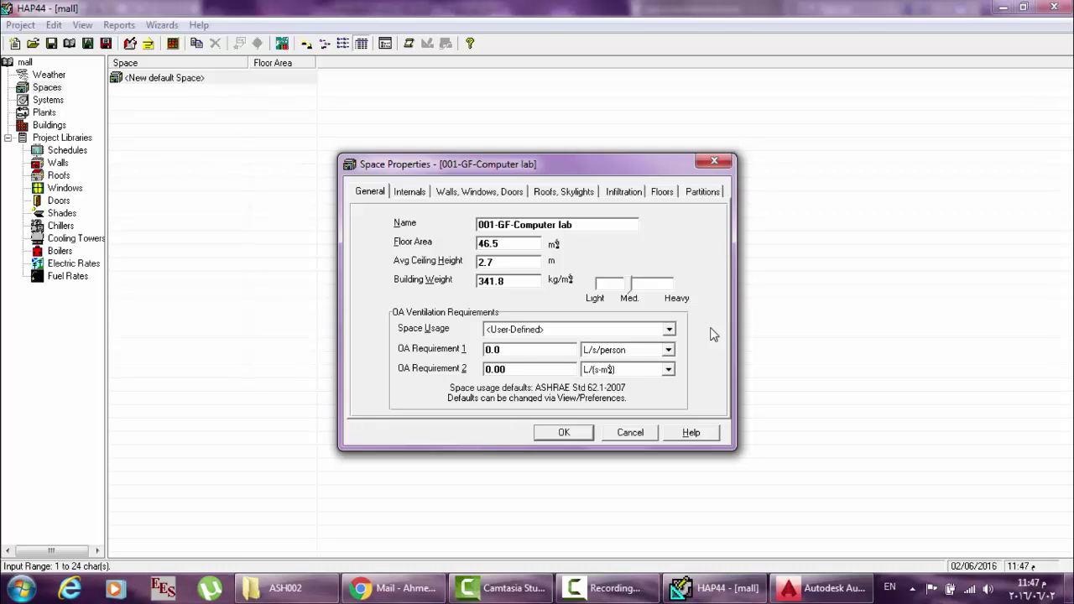
{"action": "key", "text": "BackSpace"}
{"action": "key", "text": "BackSpace"}
{"action": "key", "text": "BackSpace"}
{"action": "key", "text": "BackSpace"}
{"action": "key", "text": "BackSpace"}
{"action": "key", "text": "BackSpace"}
{"action": "key", "text": "BackSpace"}
{"action": "key", "text": "BackSpace"}
{"action": "key", "text": "BackSpace"}
{"action": "key", "text": "BackSpace"}
{"action": "key", "text": "BackSpace"}
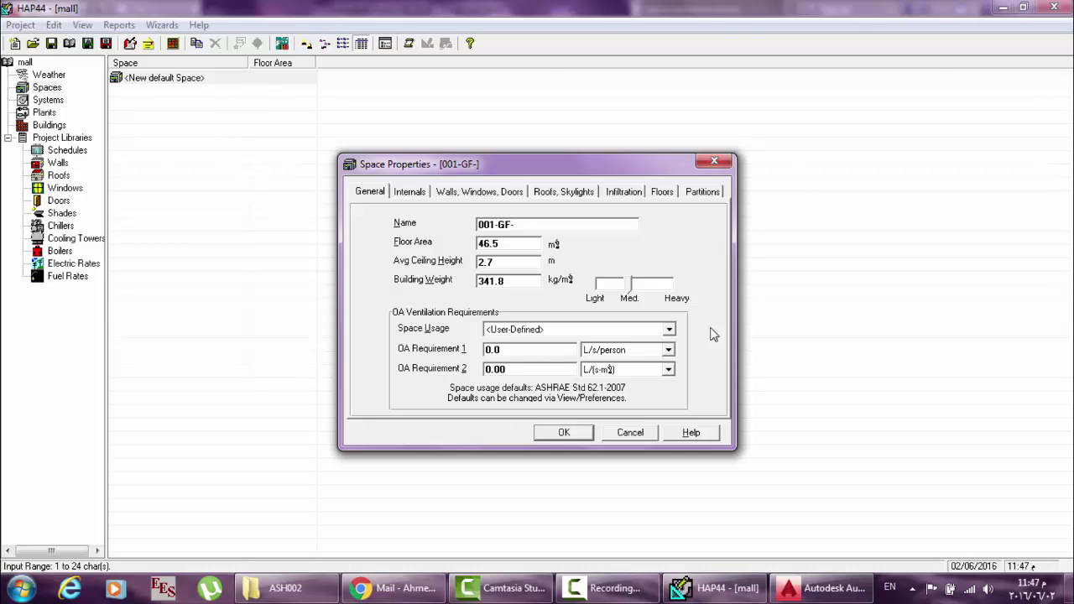
{"action": "type", "text": "office"}
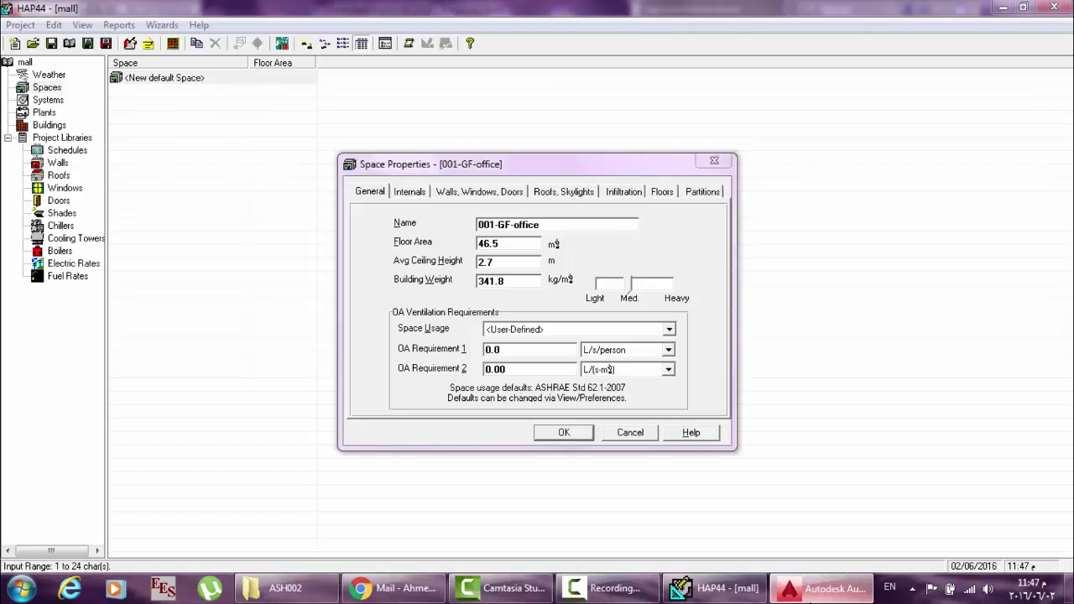
{"action": "left_click", "coordinate": [818, 588]}
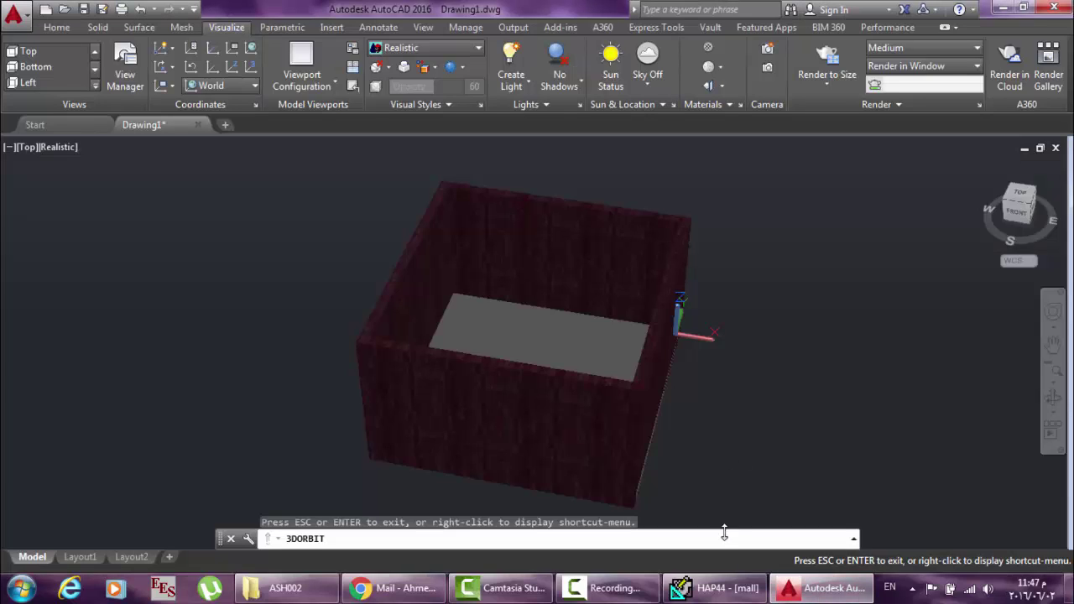
{"action": "left_click", "coordinate": [718, 588]}
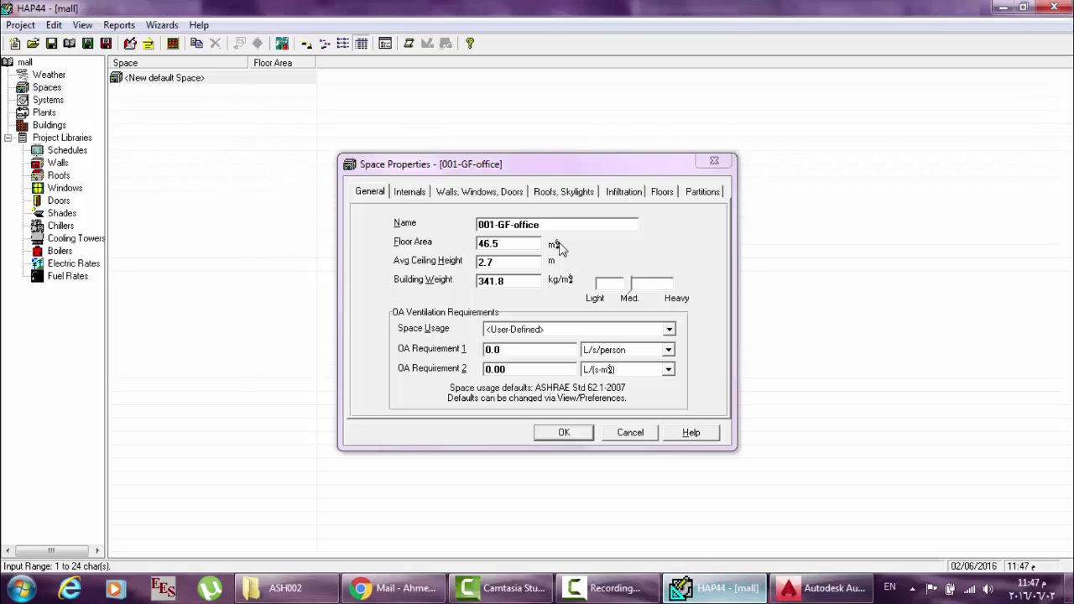
{"action": "left_click", "coordinate": [506, 228]}
{"action": "key", "text": "BackSpace"}
{"action": "type", "text": "1"}
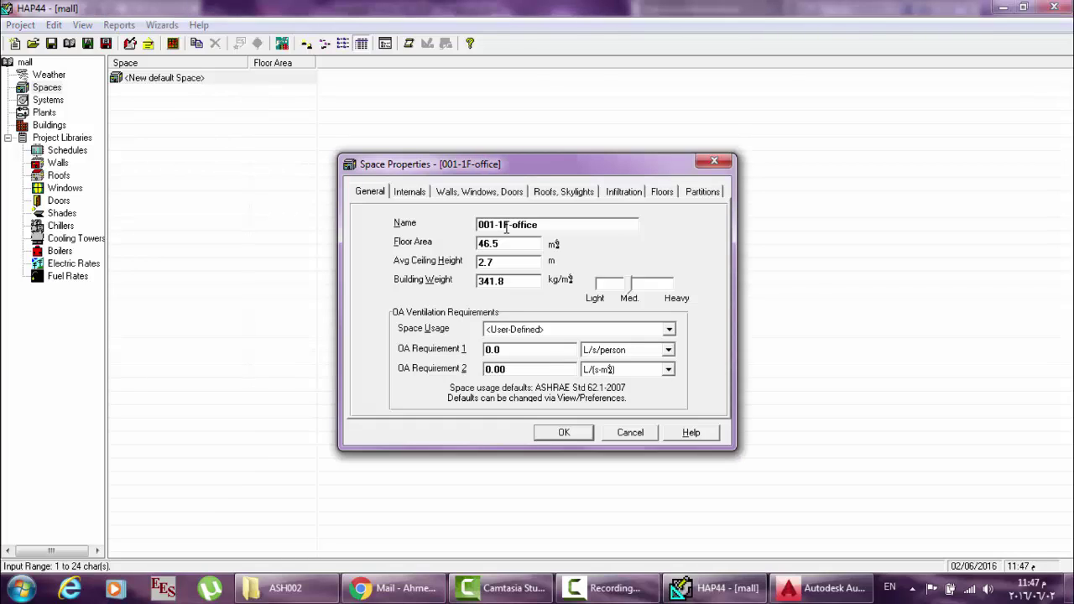
{"action": "key", "text": "BackSpace"}
{"action": "type", "text": "3"}
{"action": "key", "text": "BackSpace"}
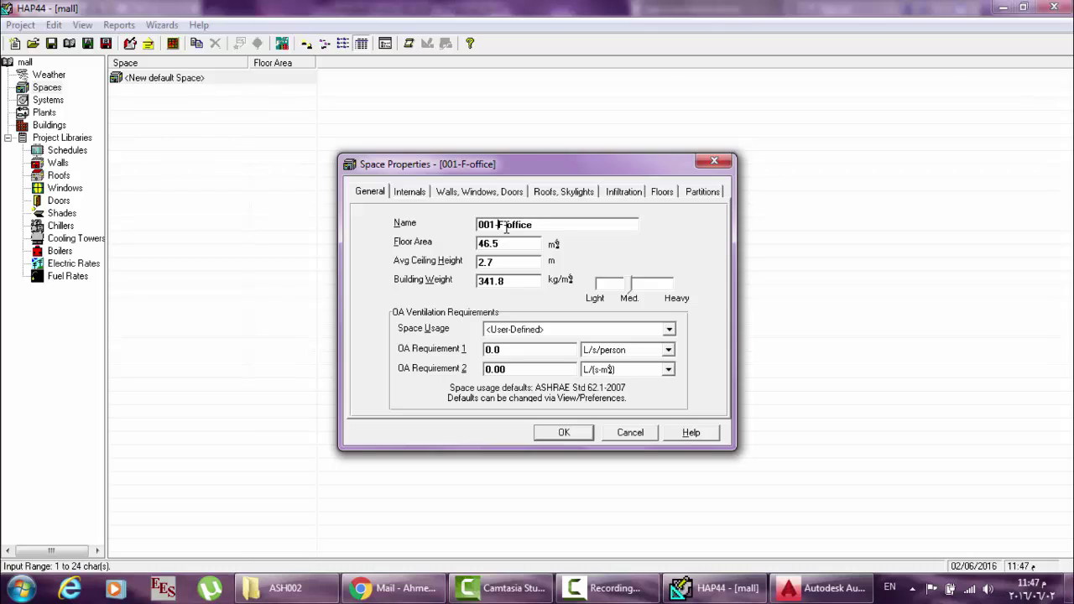
{"action": "type", "text": "G"}
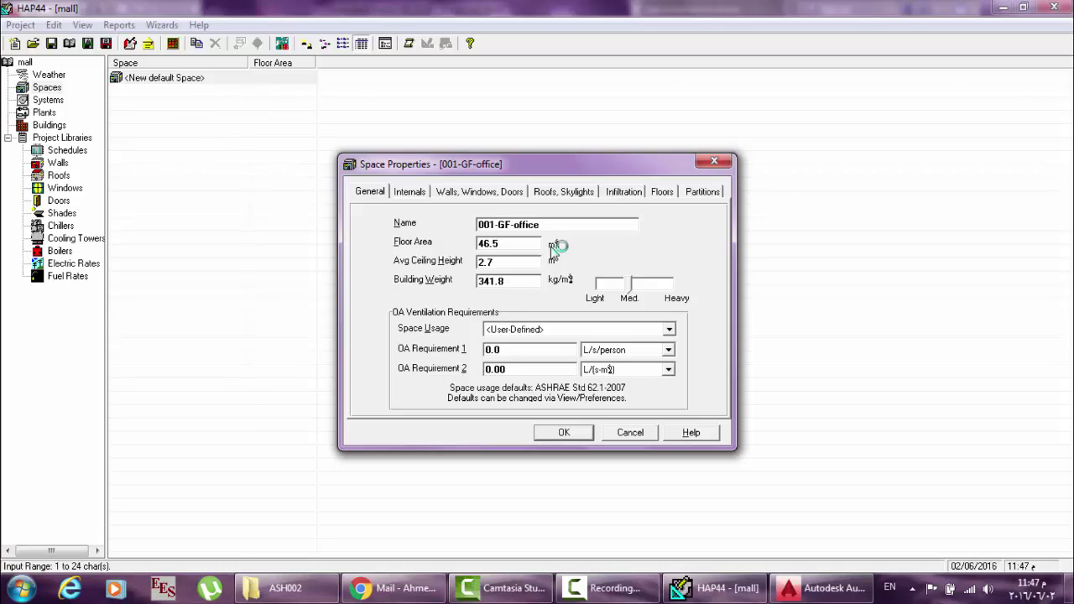
{"action": "left_click", "coordinate": [524, 247]}
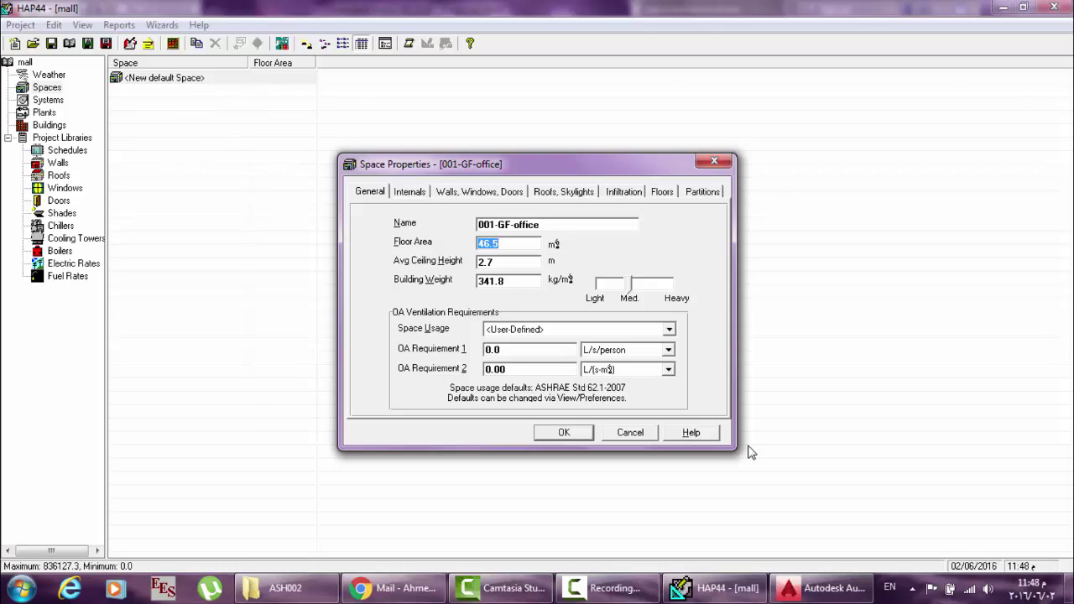
{"action": "left_click", "coordinate": [826, 587]}
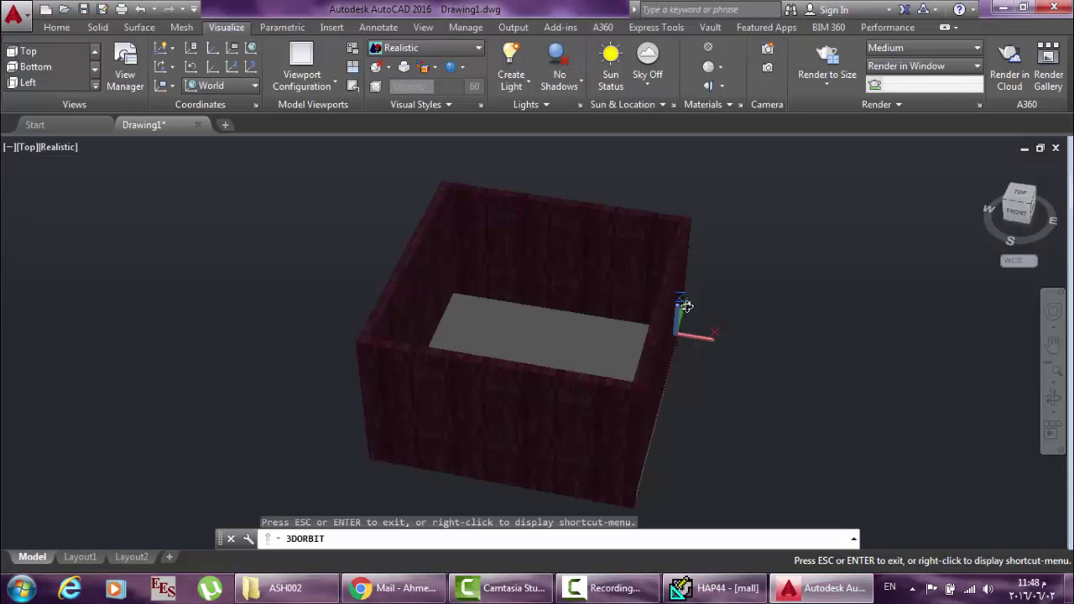
Orbit the AutoCAD box to a near-overhead view, then return to HAP.
{"action": "left_click_drag", "start_coordinate": [678, 307], "coordinate": [695, 363]}
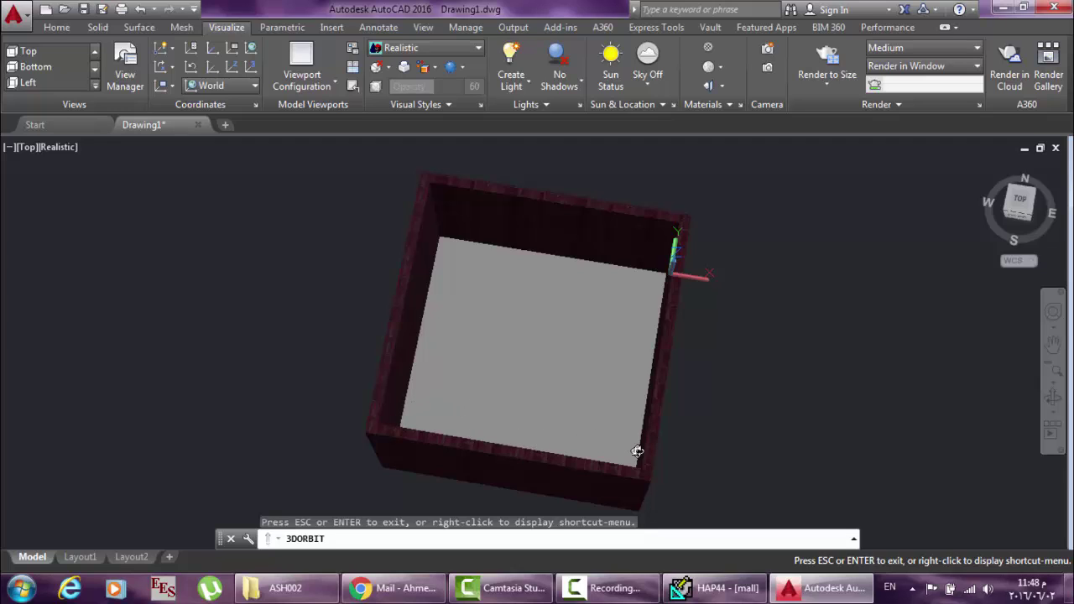
{"action": "left_click", "coordinate": [714, 587]}
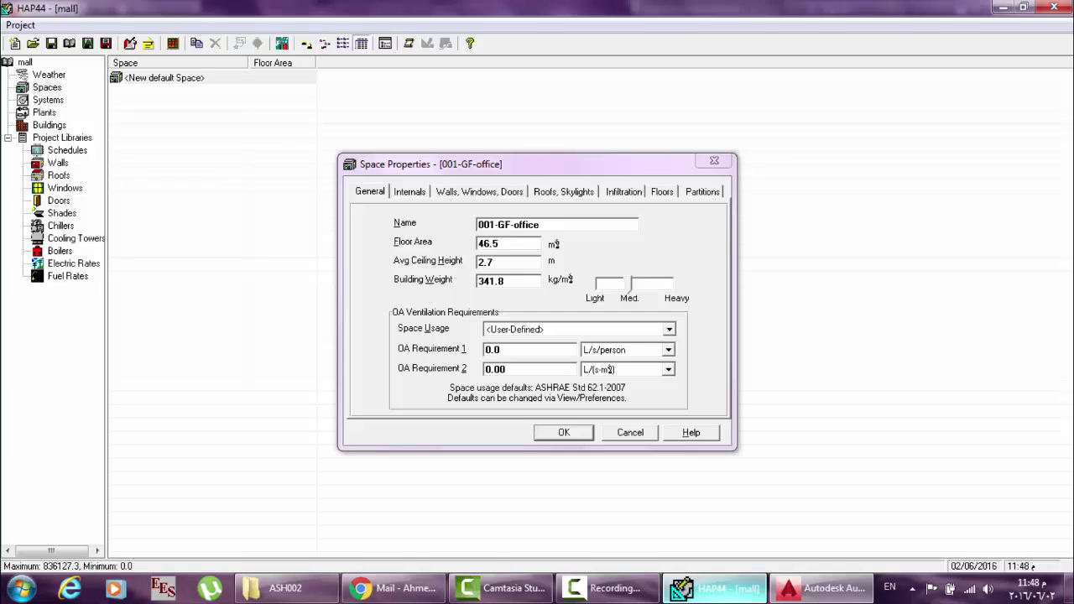
Replace the floor area with 25 m², then switch to the AutoCAD room model.
{"action": "left_click", "coordinate": [522, 242]}
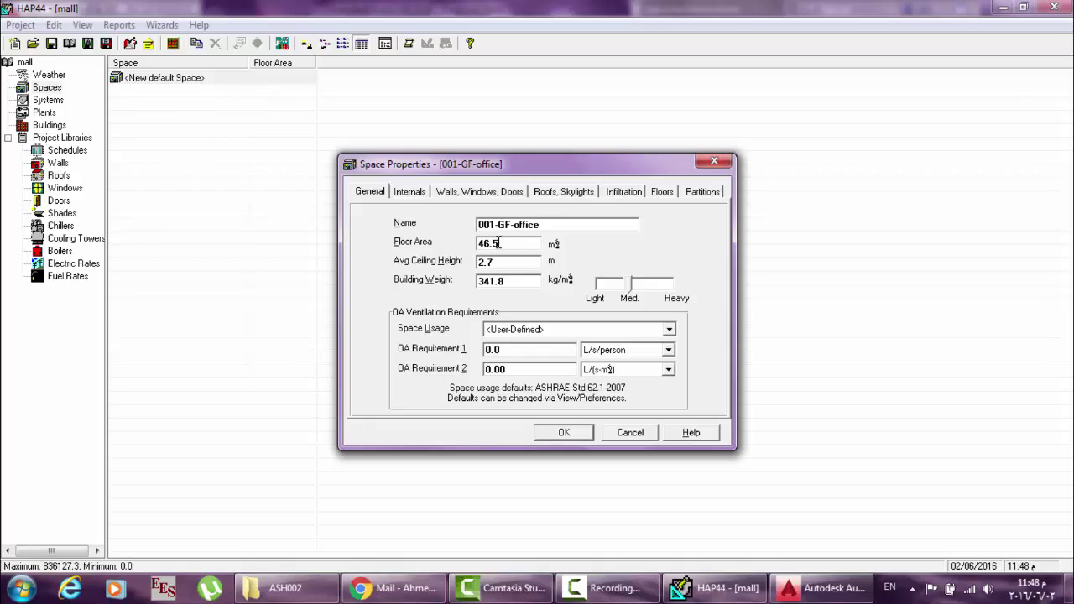
{"action": "key", "text": "BackSpace"}
{"action": "key", "text": "BackSpace"}
{"action": "type", "text": "25"}
{"action": "left_click", "coordinate": [502, 263]}
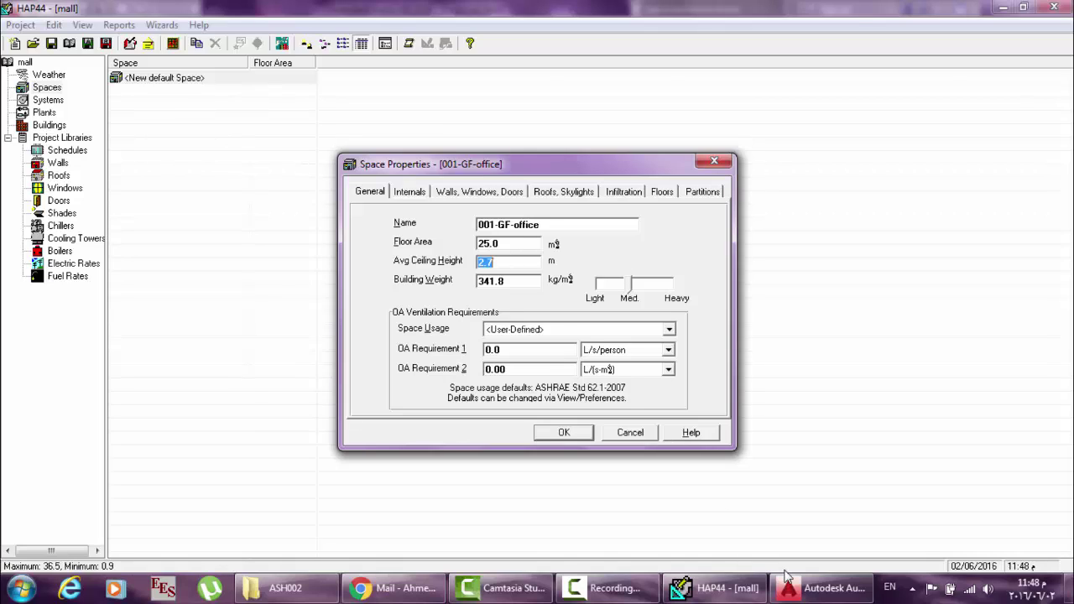
{"action": "left_click", "coordinate": [789, 588]}
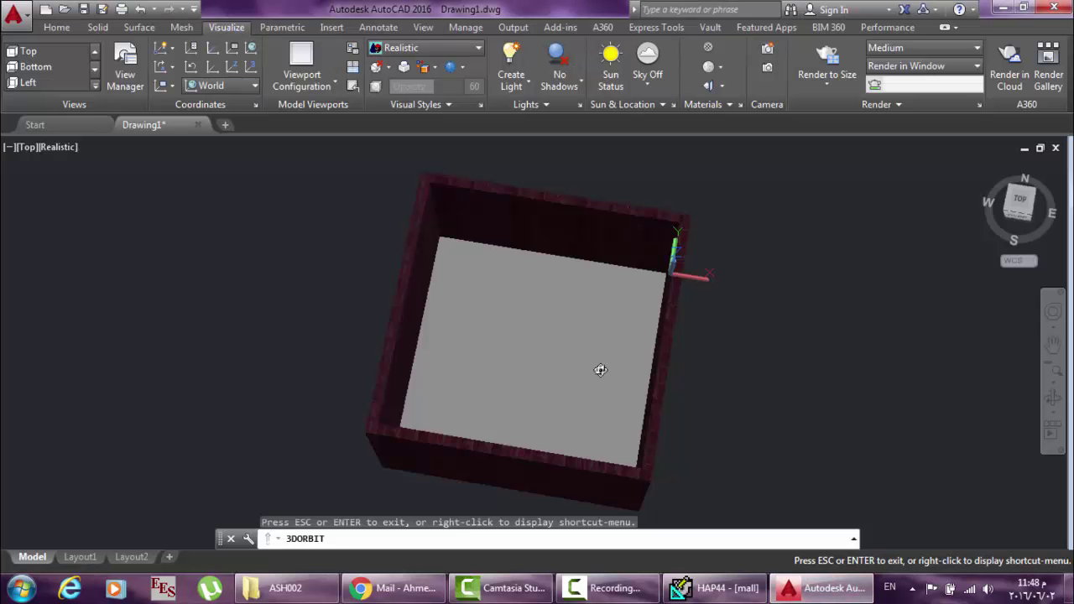
Orbit the brick room through top-down and side views to an oblique view into its open top.
{"action": "mouse_move", "coordinate": [600, 370]}
{"action": "left_mouse_down"}
{"action": "mouse_move", "coordinate": [594, 328]}
{"action": "mouse_move", "coordinate": [565, 281]}
{"action": "left_mouse_up"}
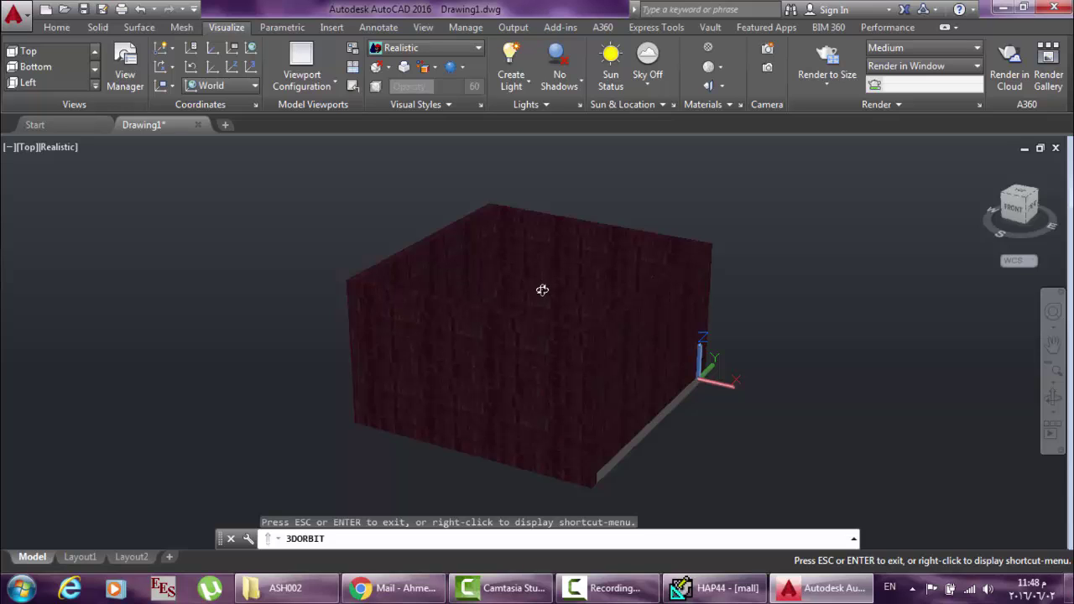
{"action": "left_click_drag", "start_coordinate": [547, 295], "coordinate": [559, 337]}
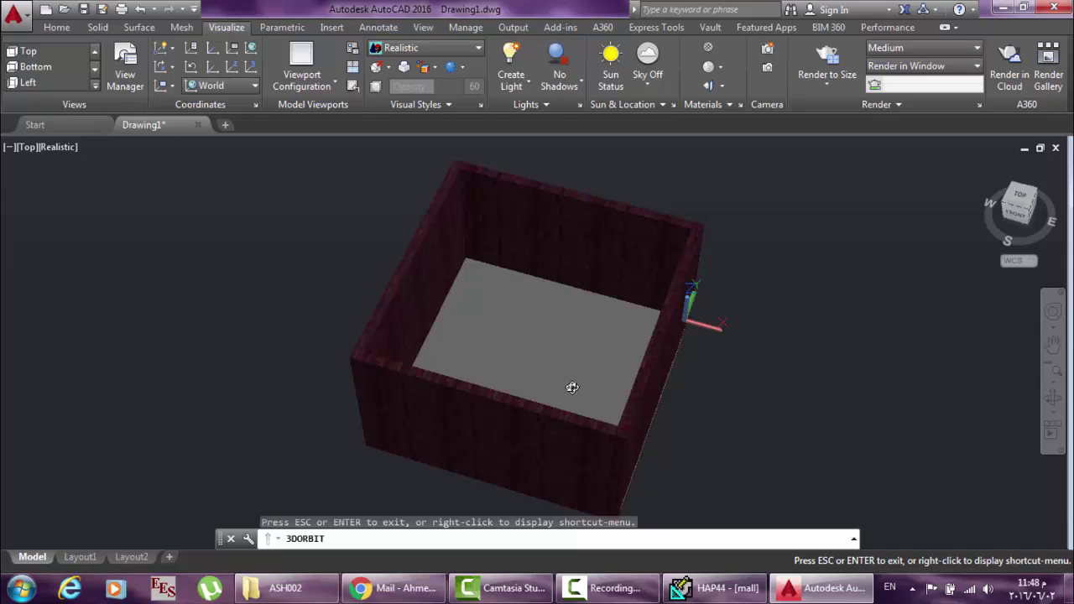
{"action": "left_click_drag", "start_coordinate": [572, 387], "coordinate": [593, 334]}
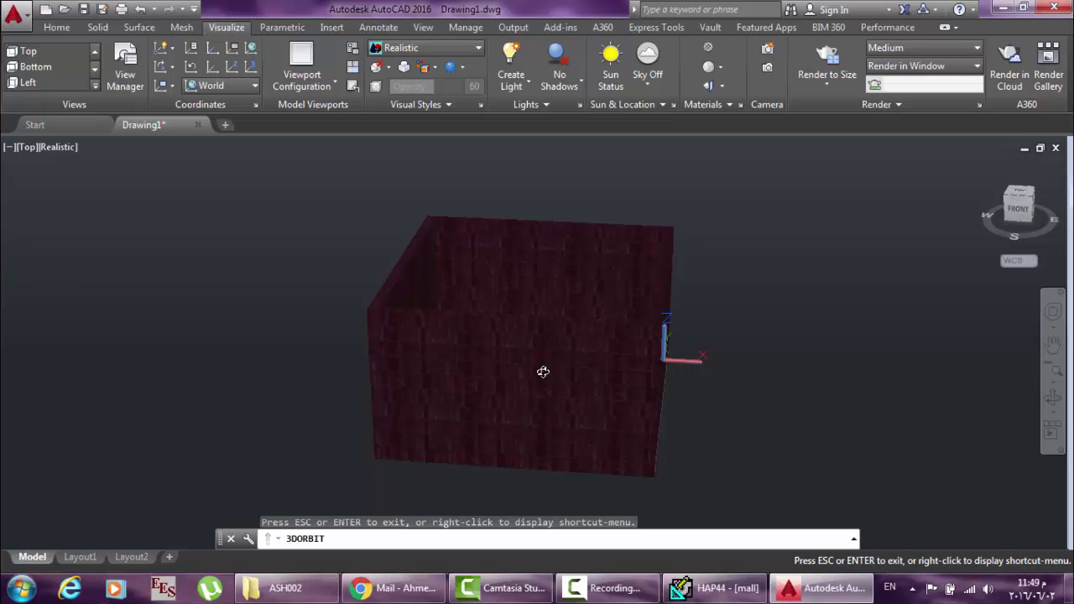
{"action": "left_click_drag", "start_coordinate": [553, 361], "coordinate": [526, 390]}
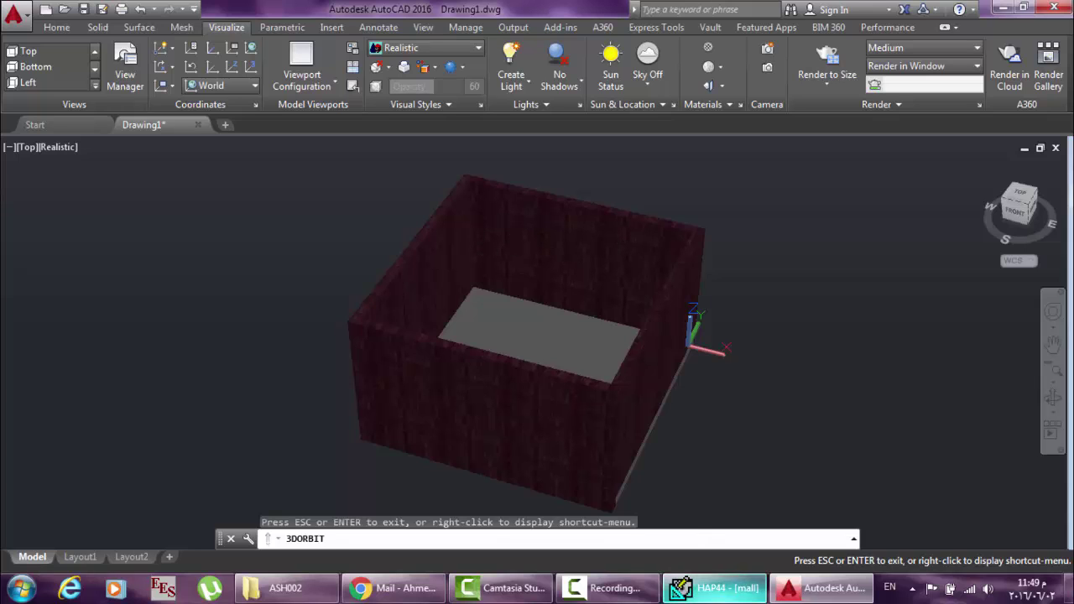
Change the office space's average ceiling height from 2.7 to 3 m.
{"action": "left_click", "coordinate": [712, 587]}
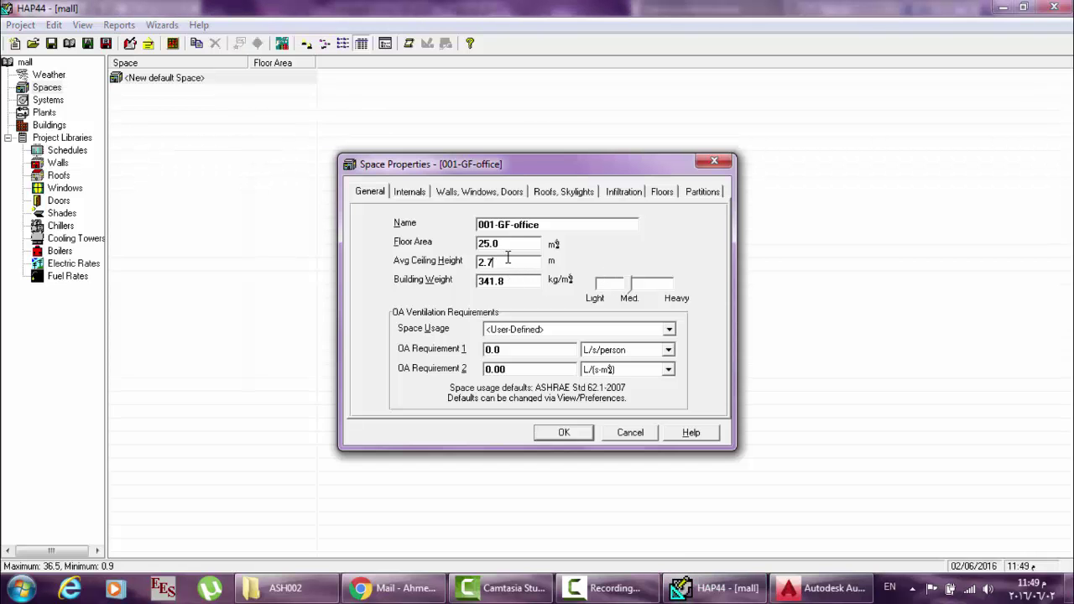
{"action": "left_click_drag", "start_coordinate": [509, 261], "coordinate": [473, 261]}
{"action": "type", "text": "3"}
Orbit and zoom the AutoCAD room model to a close, high oblique view.
{"action": "left_click", "coordinate": [819, 587]}
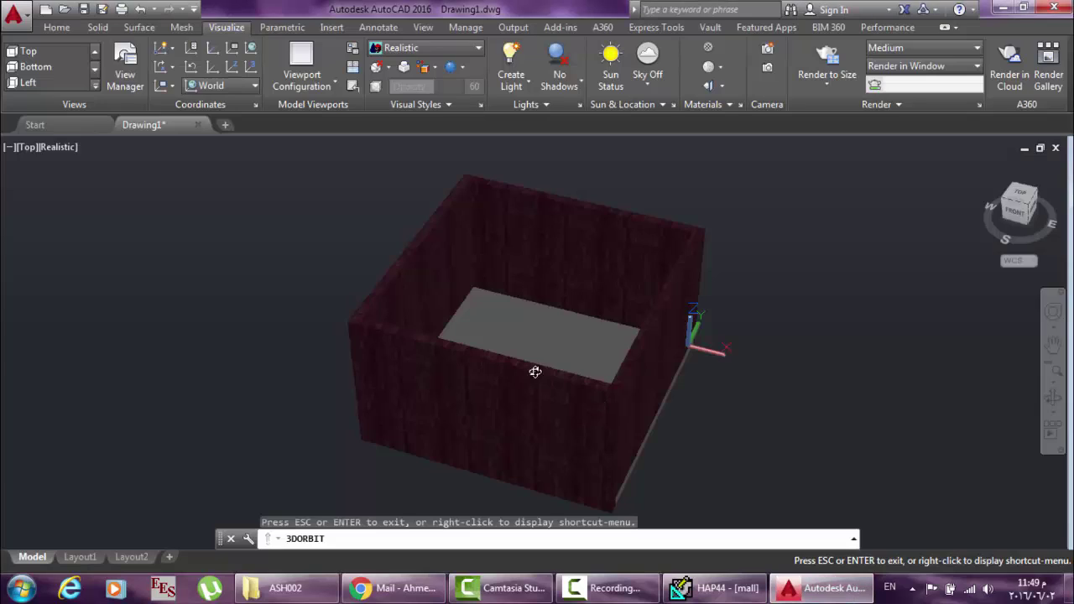
{"action": "left_click_drag", "start_coordinate": [536, 372], "coordinate": [577, 362]}
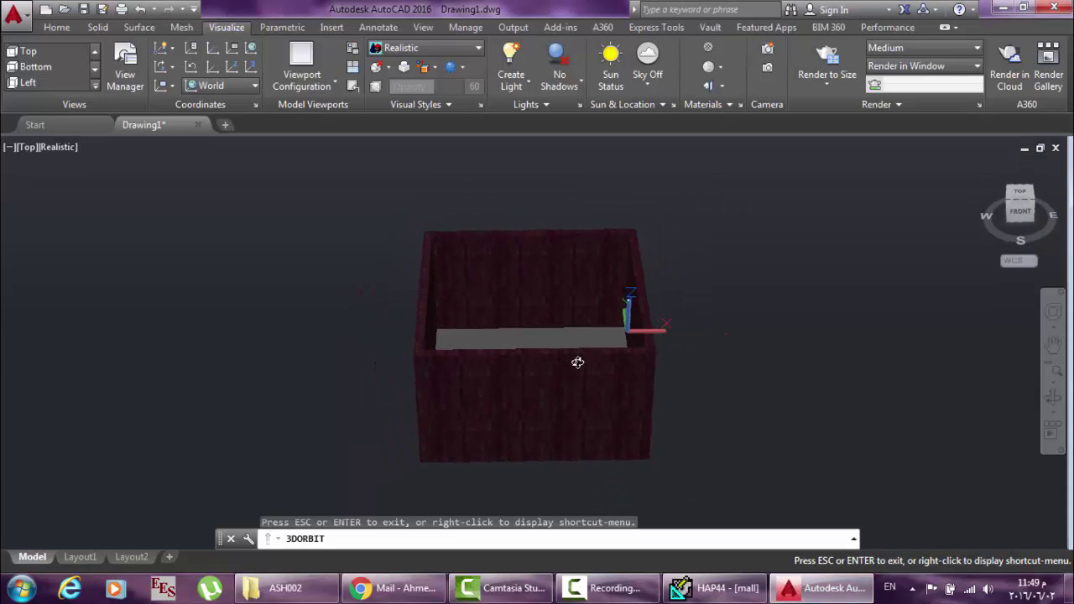
{"action": "scroll", "coordinate": [577, 362], "scroll_direction": "up", "scroll_amount": 3}
{"action": "scroll", "coordinate": [577, 362], "scroll_direction": "up", "scroll_amount": 2}
{"action": "left_click_drag", "start_coordinate": [577, 362], "coordinate": [532, 364]}
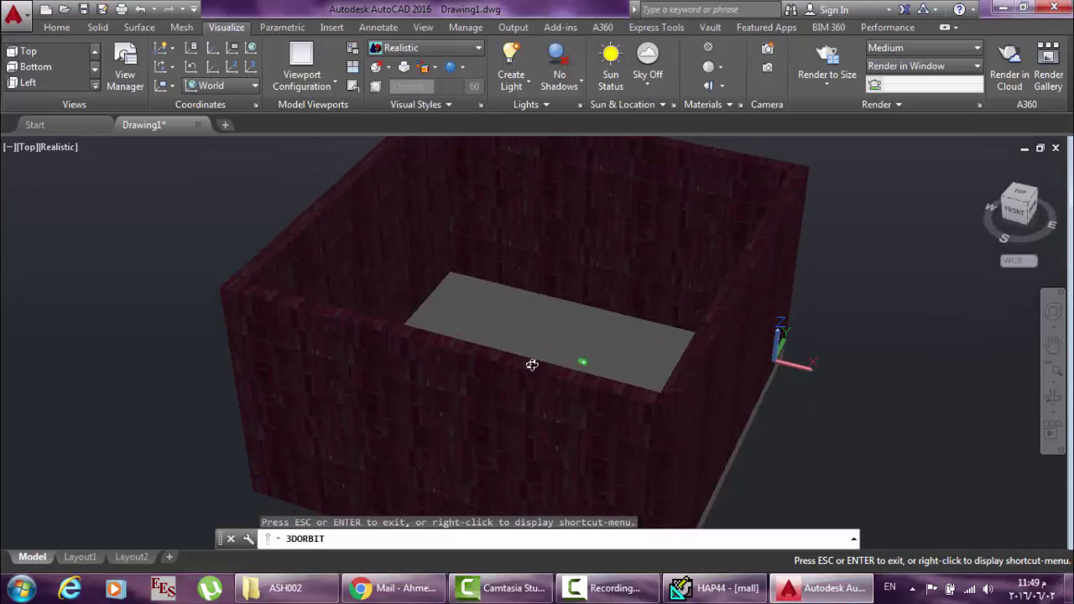
Try the Building Weight slider at Light and Heavy, settling on Medium at 332.0 kg/m².
{"action": "left_click", "coordinate": [714, 587]}
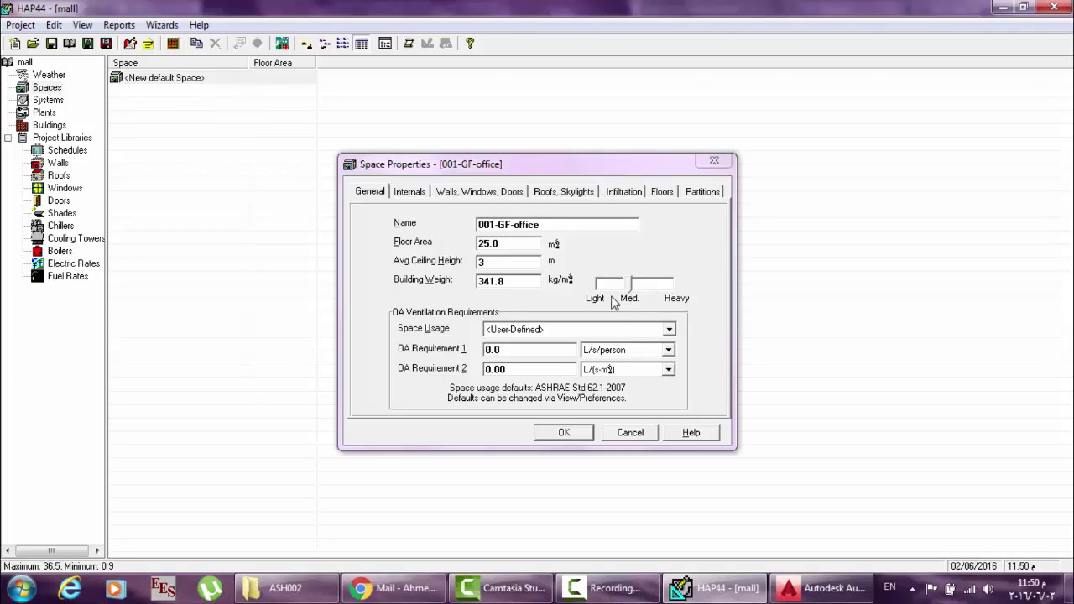
{"action": "left_click", "coordinate": [825, 588]}
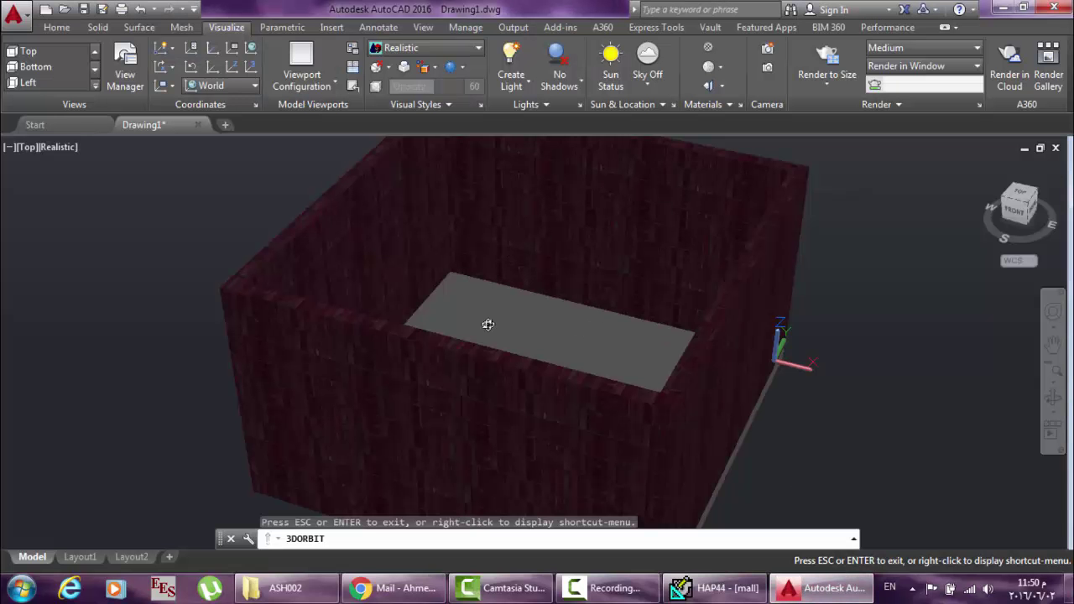
{"action": "left_click", "coordinate": [722, 590]}
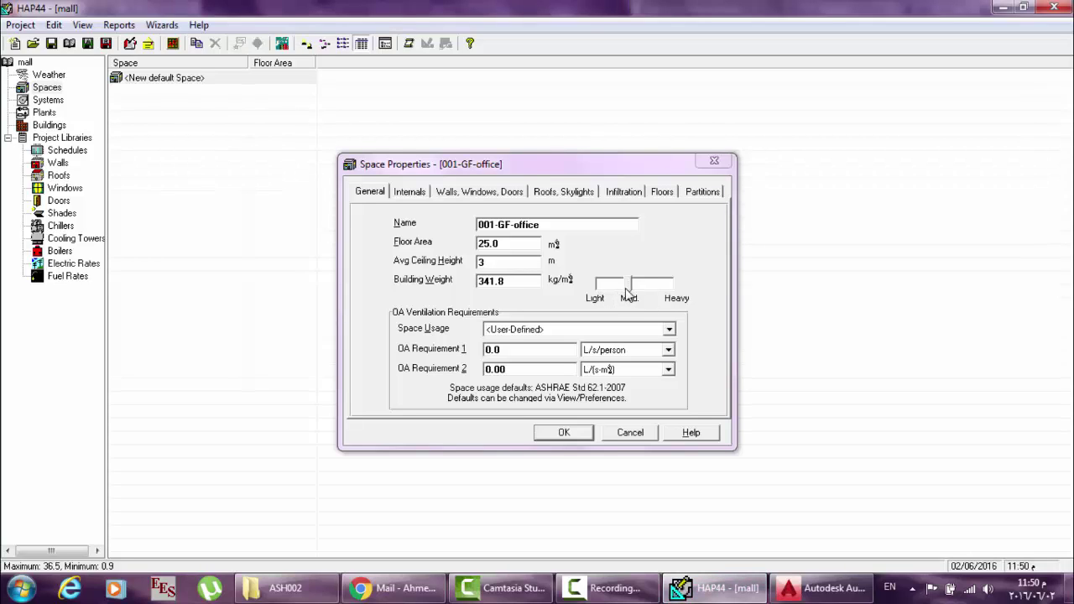
{"action": "left_click_drag", "start_coordinate": [627, 291], "coordinate": [602, 289]}
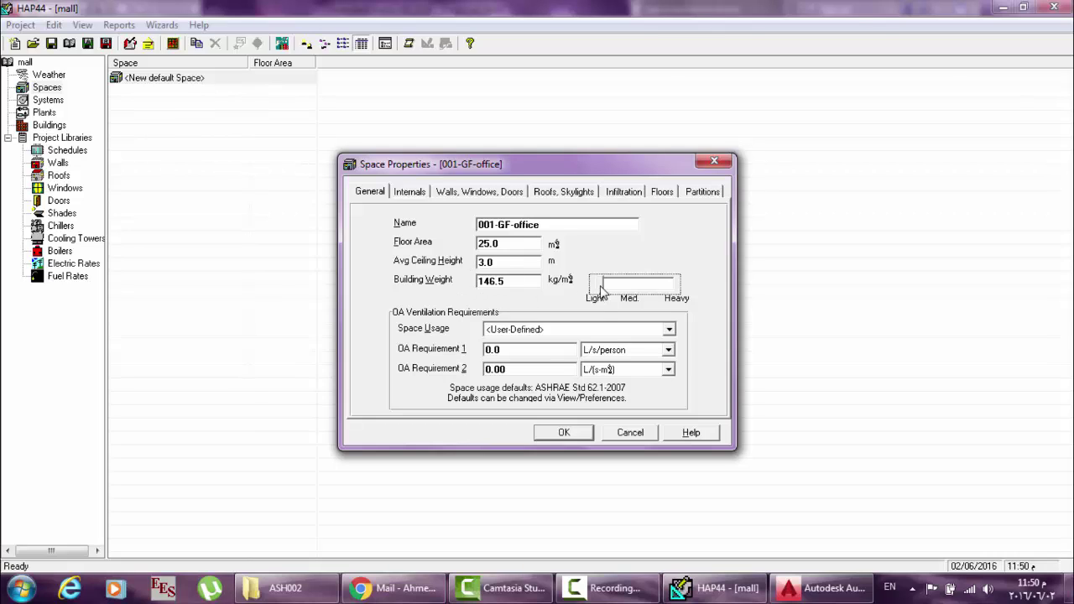
{"action": "left_click", "coordinate": [634, 293]}
{"action": "left_click_drag", "start_coordinate": [616, 291], "coordinate": [632, 288]}
{"action": "left_click_drag", "start_coordinate": [632, 288], "coordinate": [675, 294]}
{"action": "left_click_drag", "start_coordinate": [676, 294], "coordinate": [629, 295]}
{"action": "left_click", "coordinate": [810, 587]}
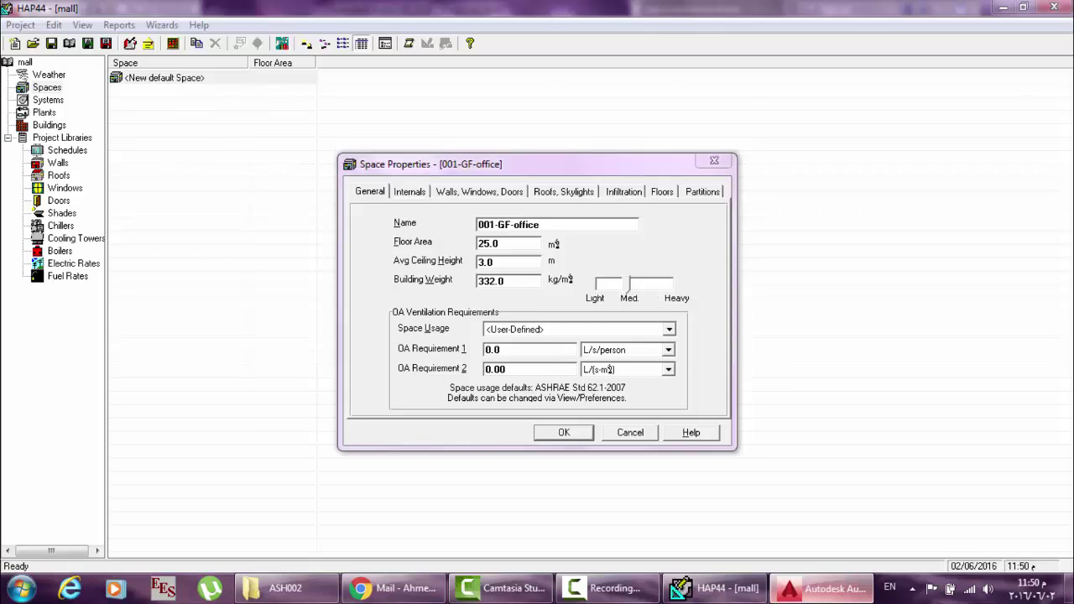
Orbit the room model to look down into its open interior.
{"action": "mouse_move", "coordinate": [646, 438]}
{"action": "left_mouse_down"}
{"action": "mouse_move", "coordinate": [704, 415]}
{"action": "mouse_move", "coordinate": [662, 415]}
{"action": "left_mouse_up"}
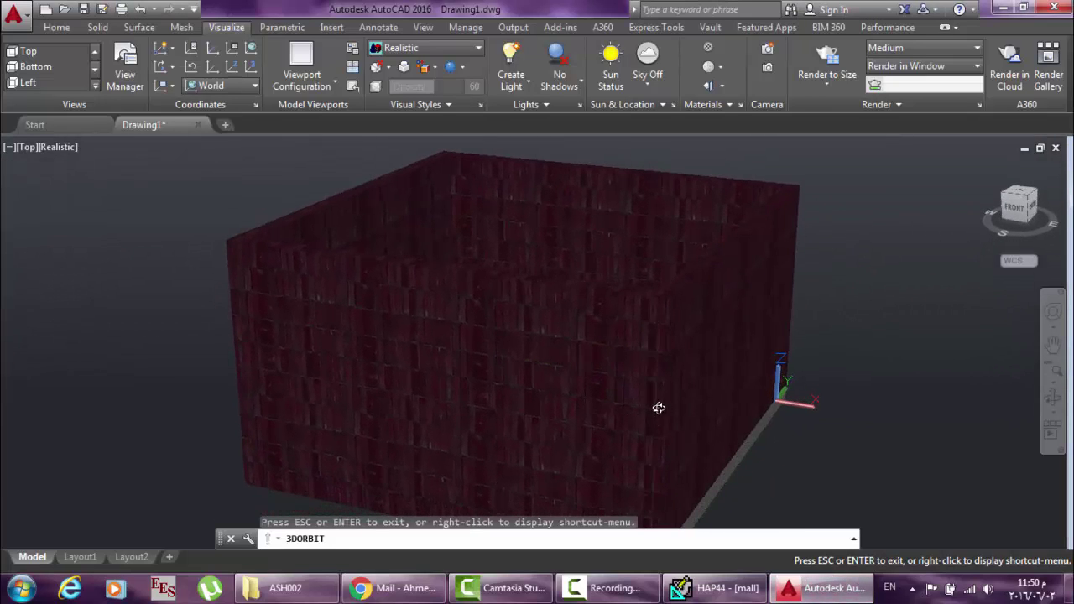
{"action": "left_click_drag", "start_coordinate": [607, 293], "coordinate": [616, 308]}
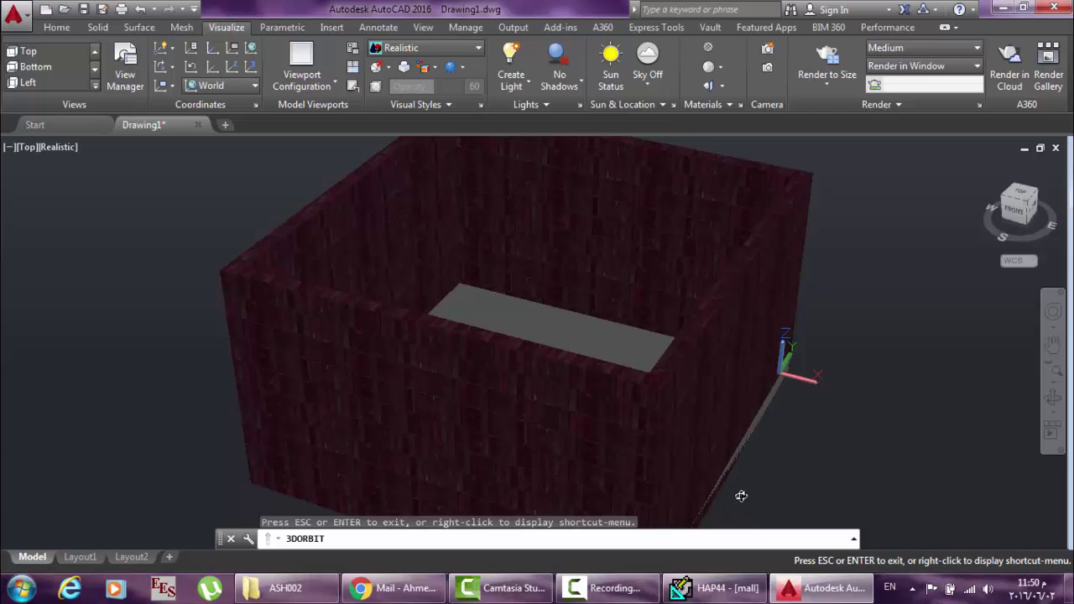
{"action": "mouse_move", "coordinate": [761, 374]}
{"action": "left_mouse_down"}
{"action": "mouse_move", "coordinate": [701, 387]}
{"action": "mouse_move", "coordinate": [707, 357]}
{"action": "left_mouse_up"}
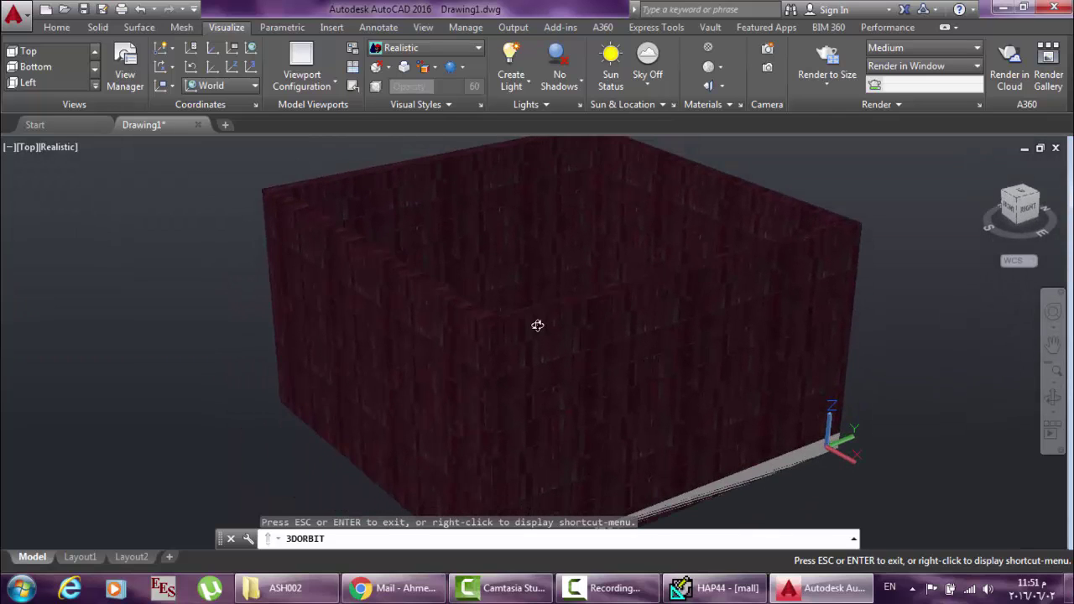
{"action": "mouse_move", "coordinate": [537, 325]}
{"action": "left_mouse_down"}
{"action": "mouse_move", "coordinate": [546, 347]}
{"action": "mouse_move", "coordinate": [576, 316]}
{"action": "left_mouse_up"}
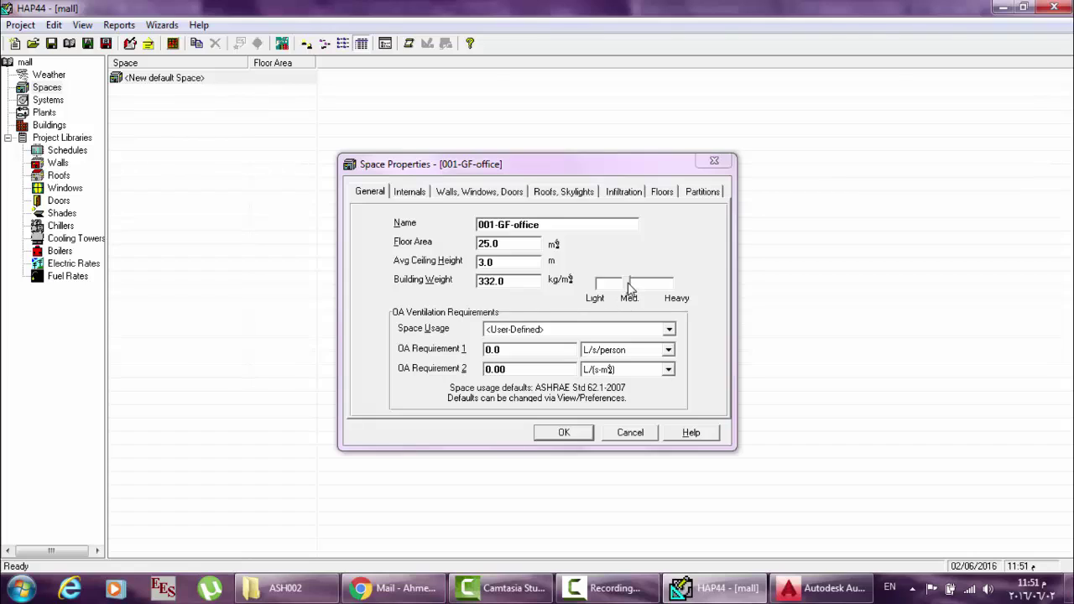
Set building weight to Light (146.5 kg/m²), then orbit the room to look onto its floor.
{"action": "left_click_drag", "start_coordinate": [630, 286], "coordinate": [598, 290]}
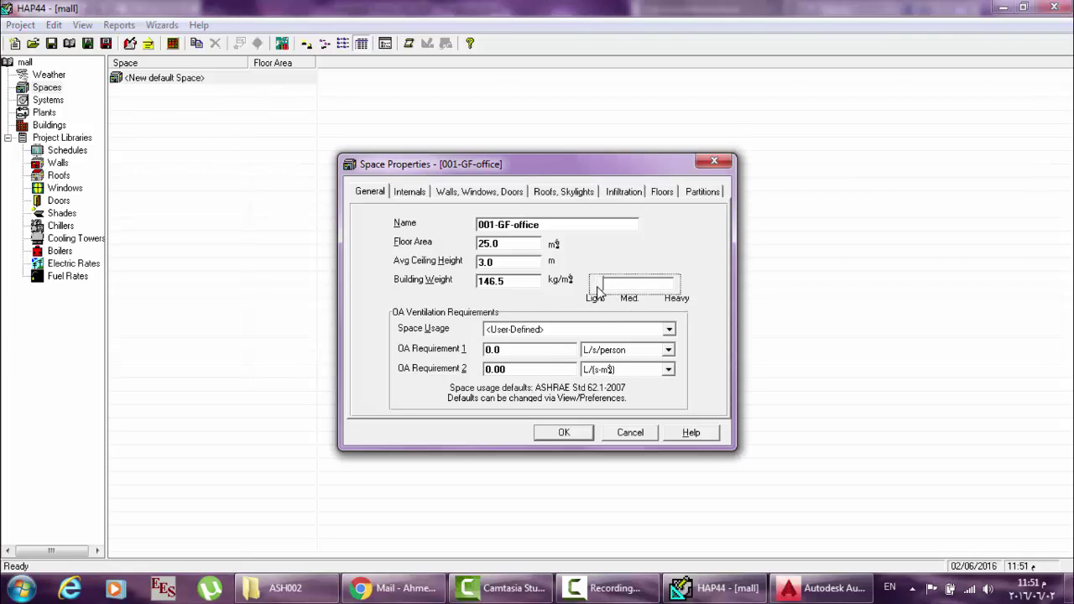
{"action": "left_click", "coordinate": [827, 589]}
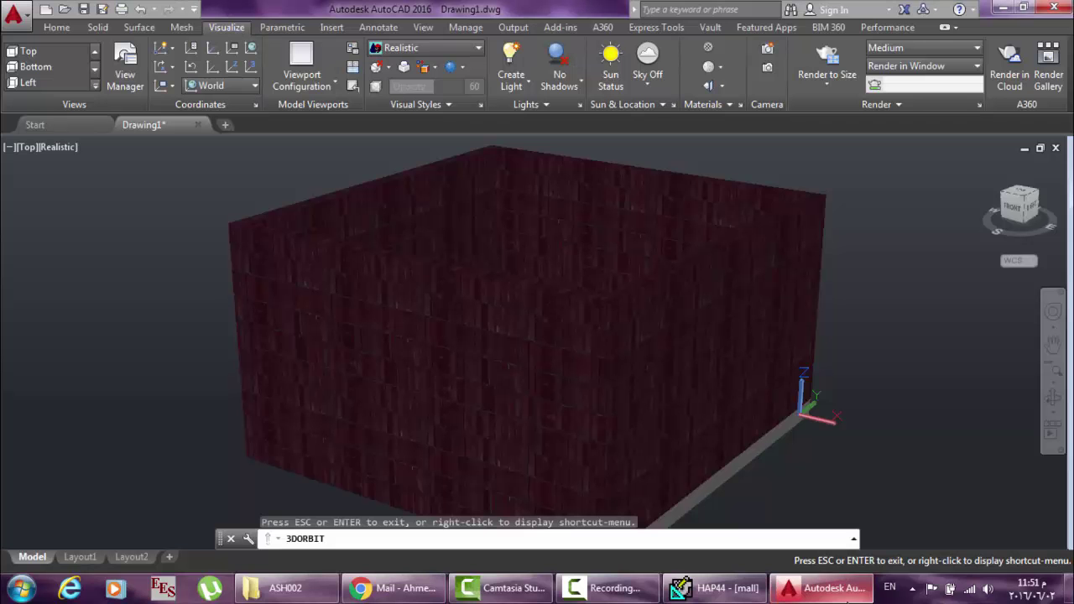
{"action": "left_click_drag", "start_coordinate": [638, 334], "coordinate": [611, 337]}
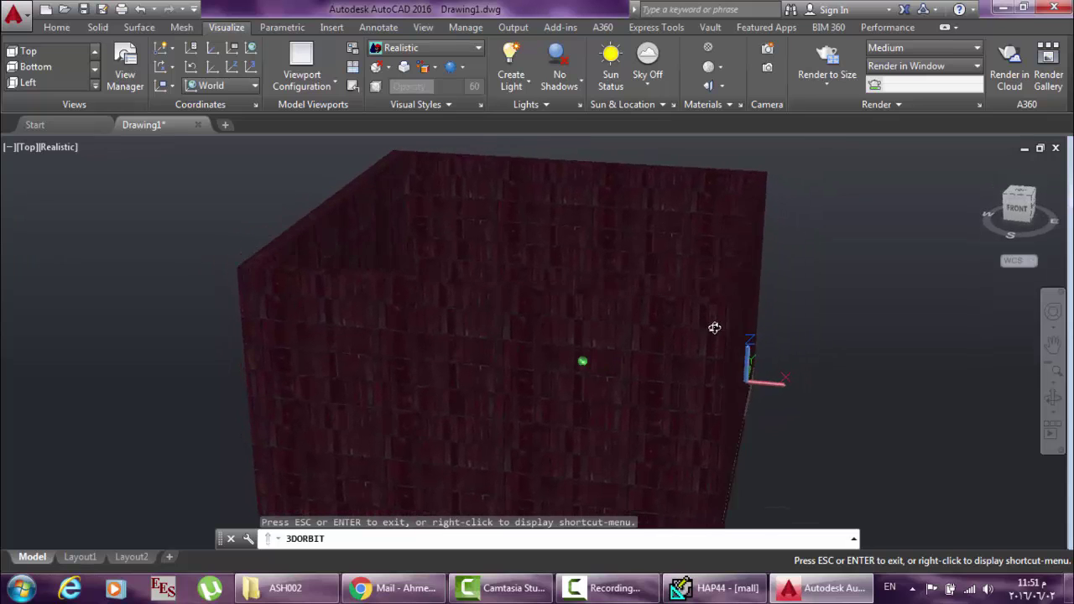
{"action": "mouse_move", "coordinate": [611, 338]}
{"action": "left_mouse_down"}
{"action": "mouse_move", "coordinate": [655, 330]}
{"action": "mouse_move", "coordinate": [582, 358]}
{"action": "mouse_move", "coordinate": [678, 341]}
{"action": "left_mouse_up"}
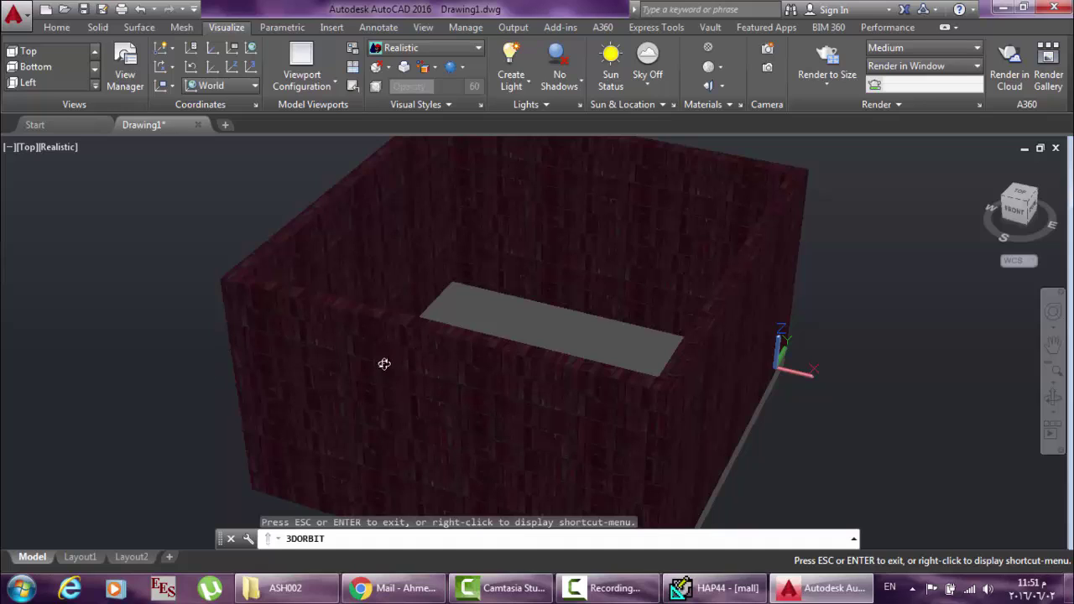
{"action": "left_click_drag", "start_coordinate": [475, 377], "coordinate": [439, 384]}
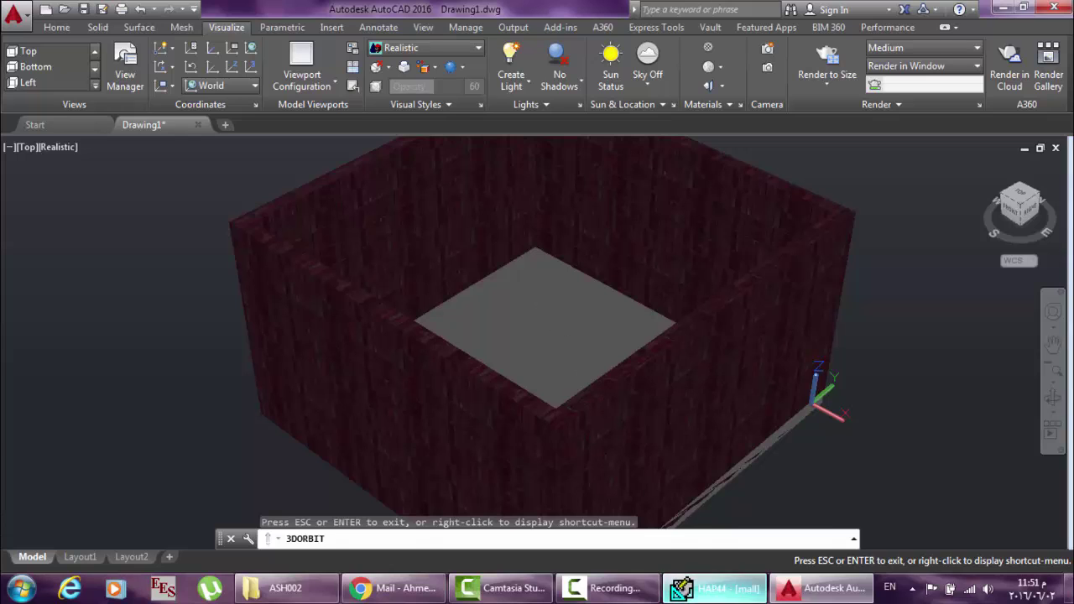
Set the office space's building weight to Heavy, 634.7 kg/m².
{"action": "left_click", "coordinate": [709, 588]}
{"action": "left_click_drag", "start_coordinate": [604, 282], "coordinate": [683, 294]}
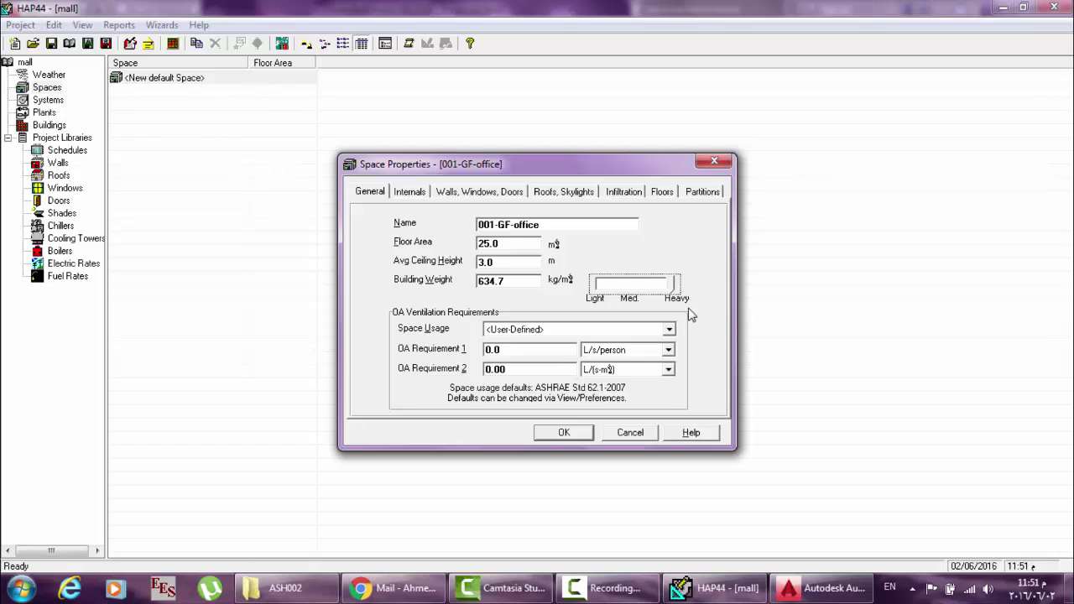
{"action": "left_click", "coordinate": [815, 588]}
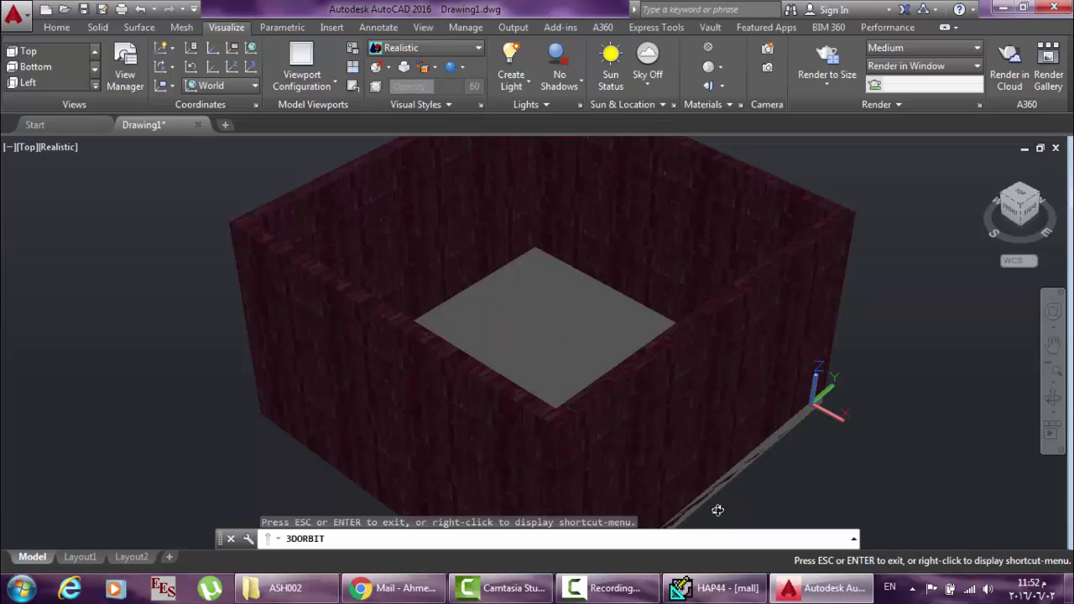
Lower the 001-GF-office building weight to 488.2 kg/m².
{"action": "left_click", "coordinate": [715, 588]}
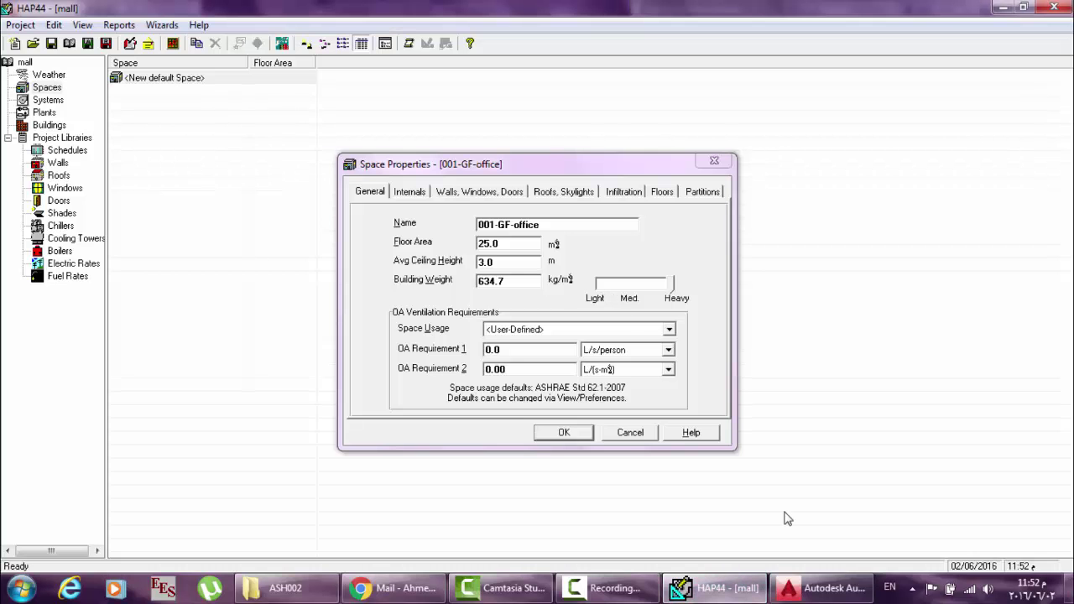
{"action": "left_click", "coordinate": [827, 590]}
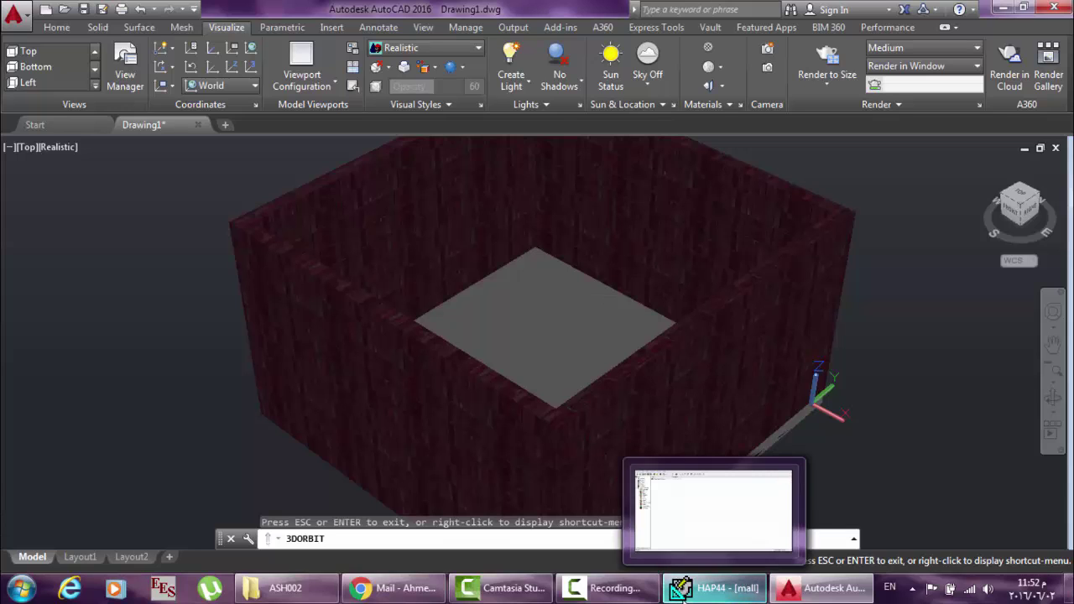
{"action": "left_click", "coordinate": [714, 588]}
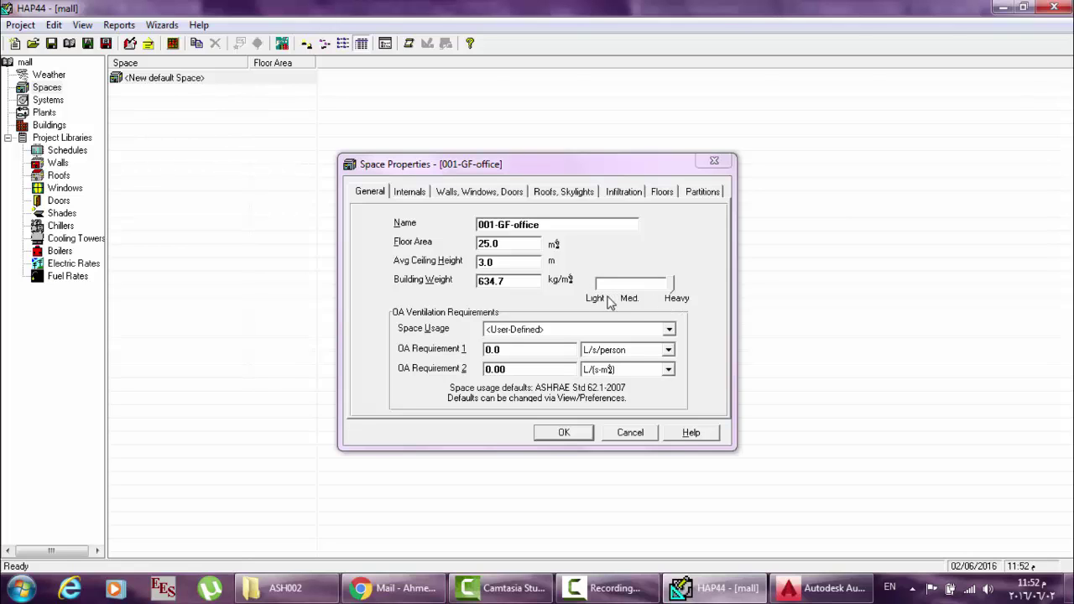
{"action": "left_click", "coordinate": [811, 588]}
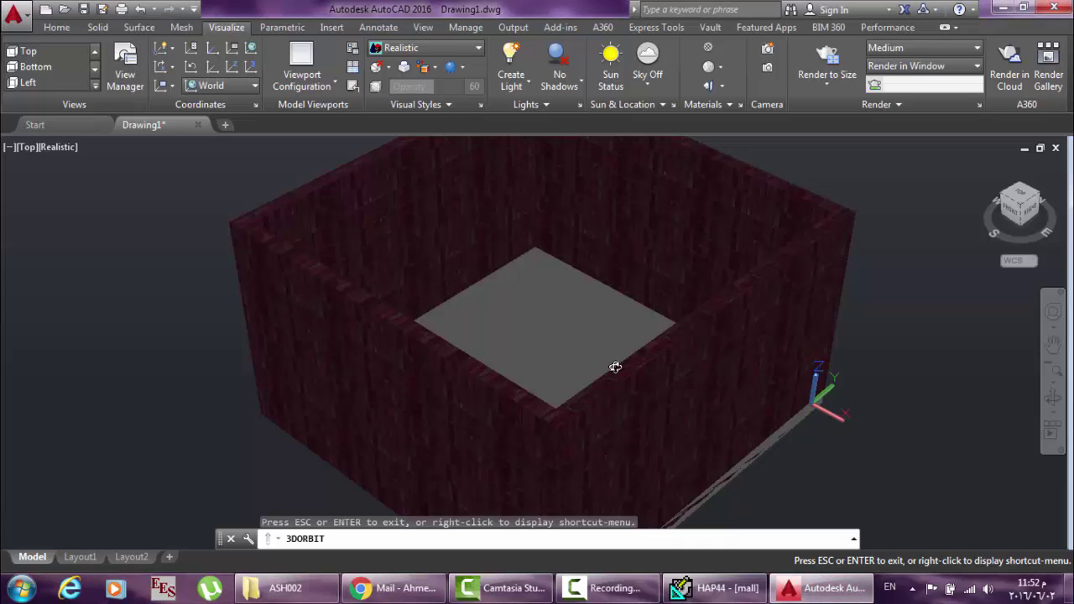
{"action": "left_click", "coordinate": [718, 587]}
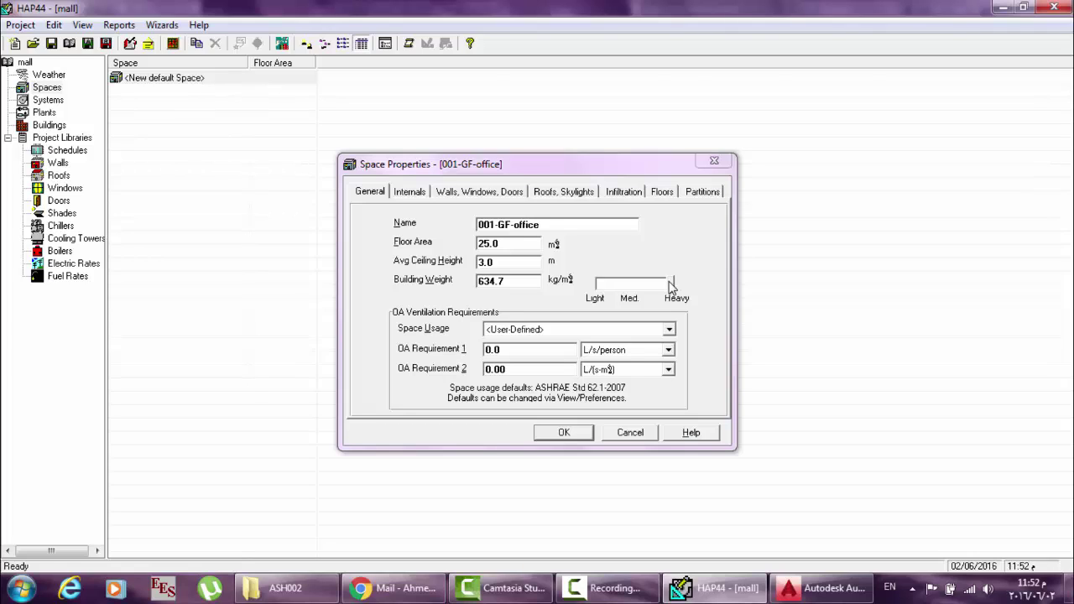
{"action": "mouse_move", "coordinate": [636, 292]}
{"action": "left_mouse_down"}
{"action": "mouse_move", "coordinate": [653, 296]}
{"action": "mouse_move", "coordinate": [629, 295]}
{"action": "left_mouse_up"}
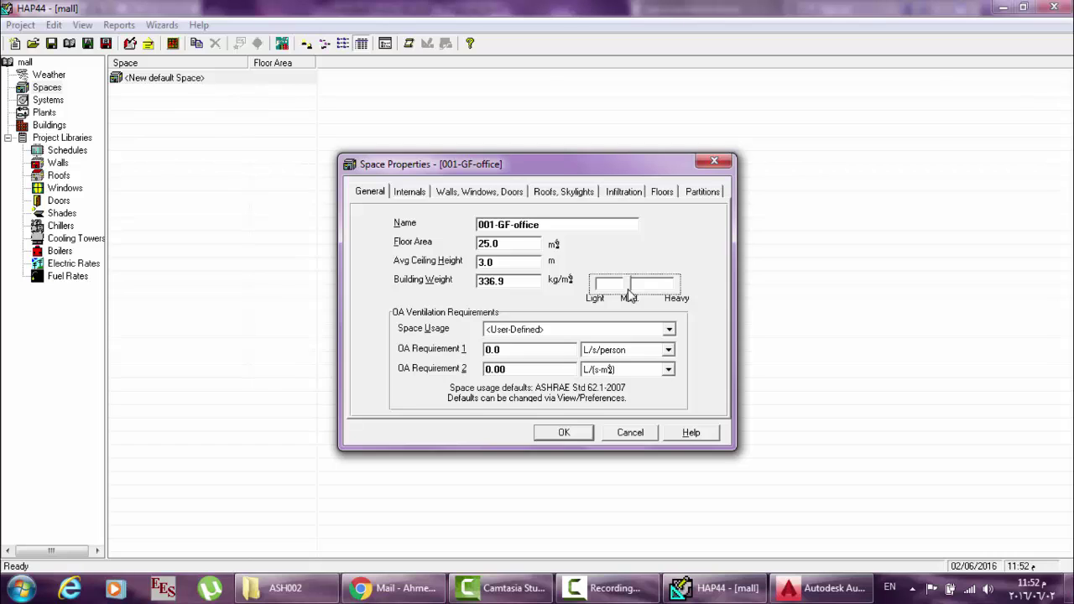
Adjust the Building Weight slider between light and heavy until it reads 517.5 kg/m².
{"action": "left_click", "coordinate": [818, 588]}
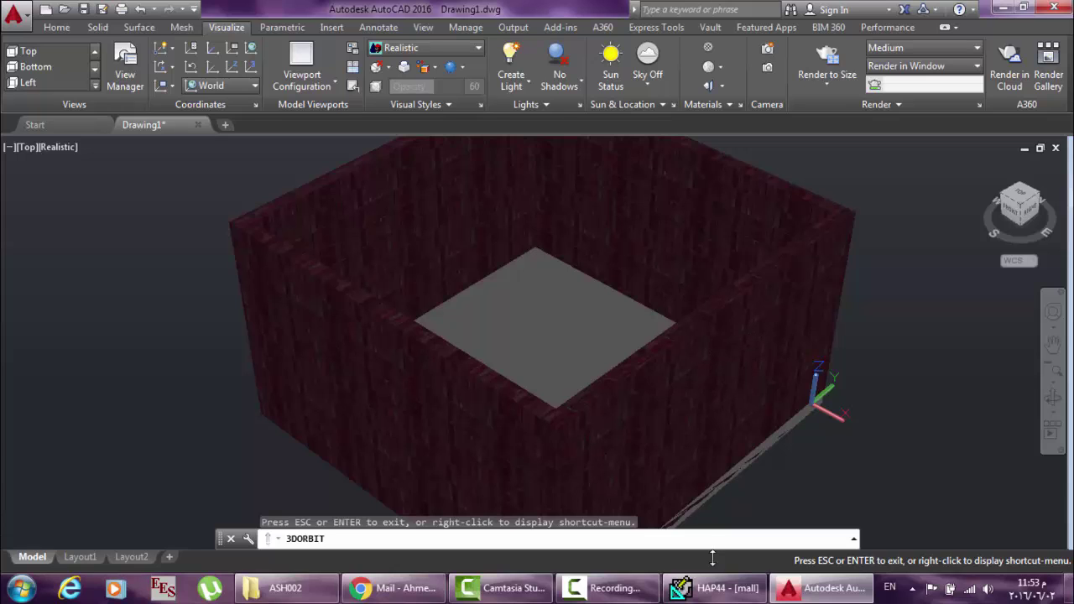
{"action": "left_click", "coordinate": [715, 587]}
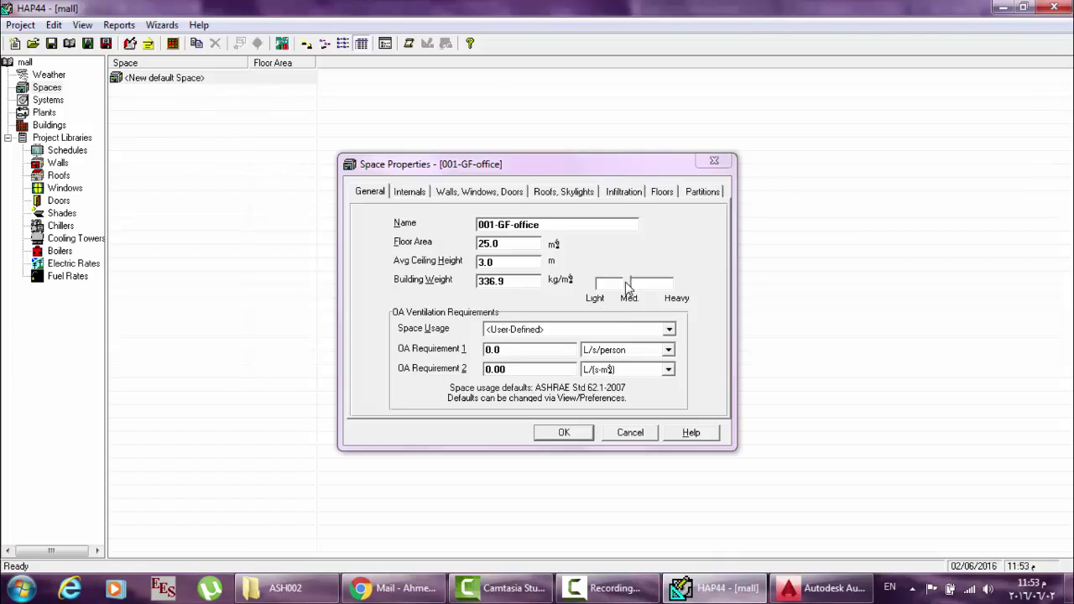
{"action": "mouse_move", "coordinate": [630, 286]}
{"action": "left_mouse_down"}
{"action": "mouse_move", "coordinate": [607, 286]}
{"action": "mouse_move", "coordinate": [616, 293]}
{"action": "left_mouse_up"}
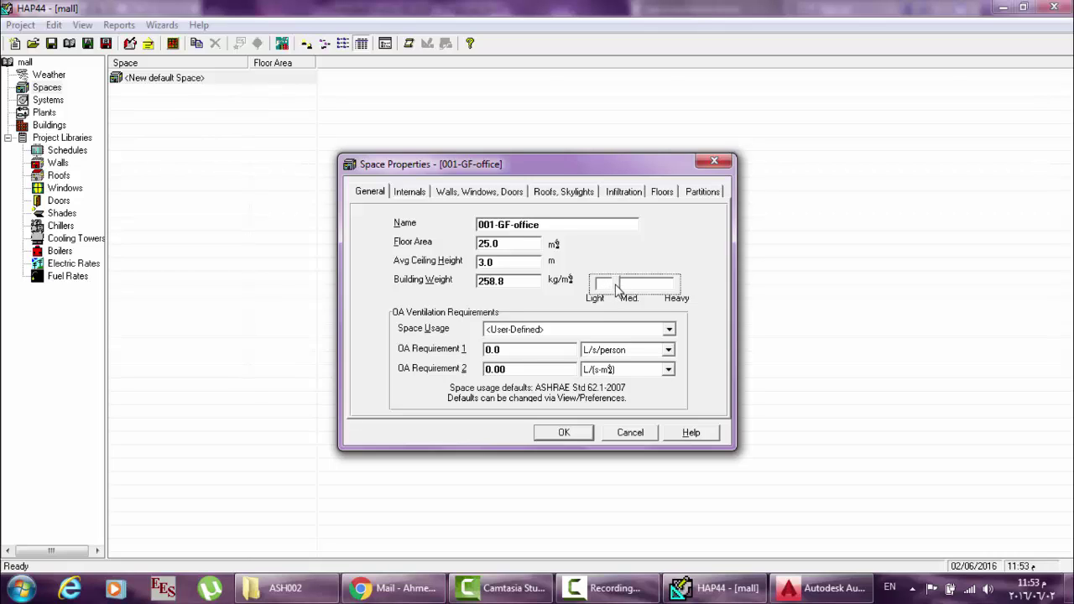
{"action": "left_click_drag", "start_coordinate": [616, 293], "coordinate": [650, 291]}
{"action": "left_click", "coordinate": [827, 588]}
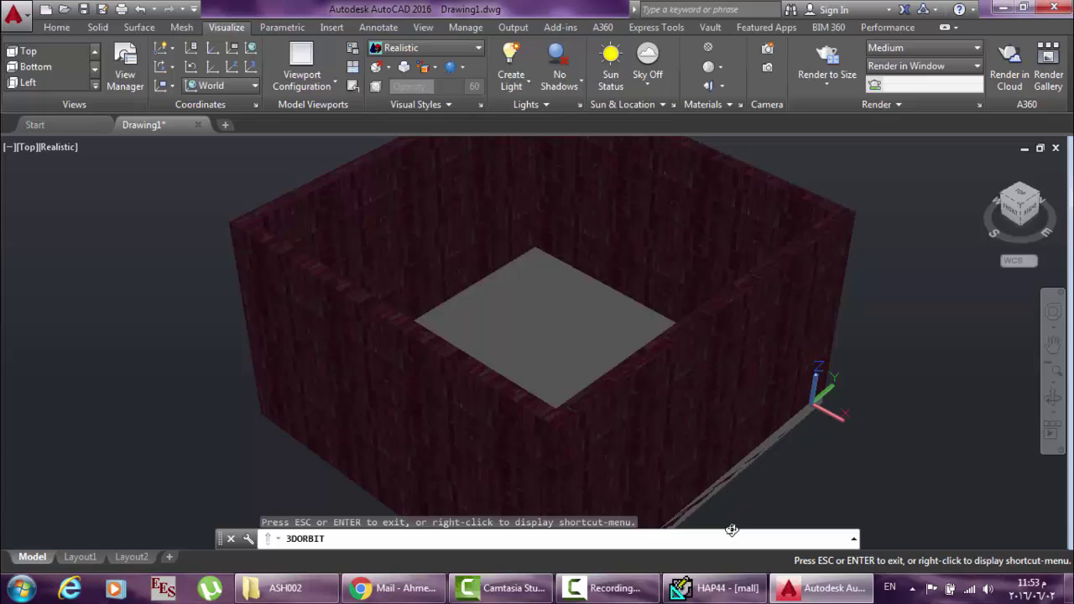
{"action": "left_click", "coordinate": [718, 587]}
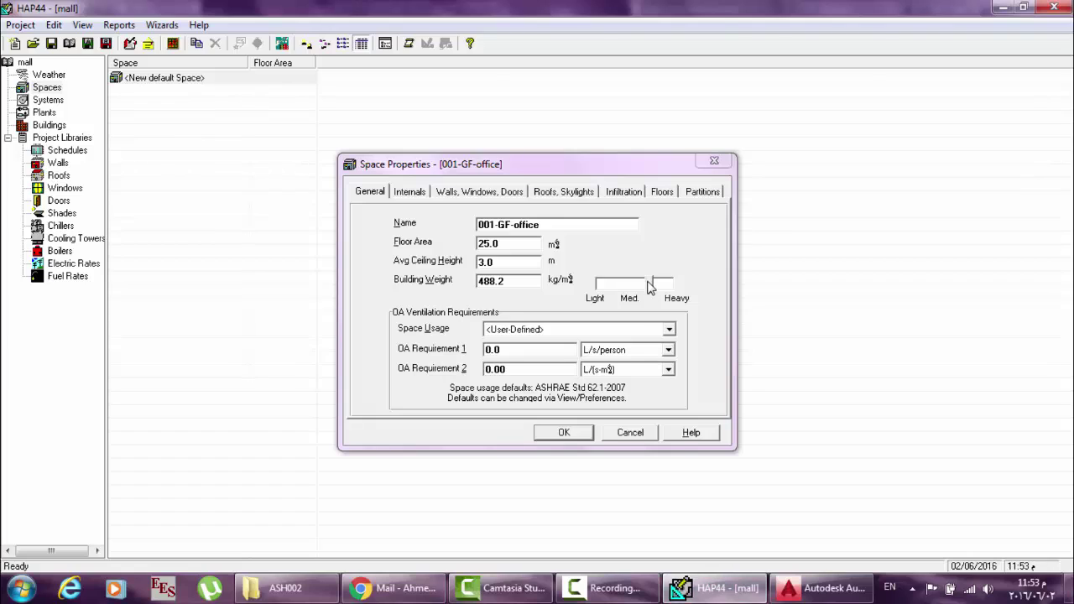
{"action": "left_click_drag", "start_coordinate": [652, 286], "coordinate": [674, 286]}
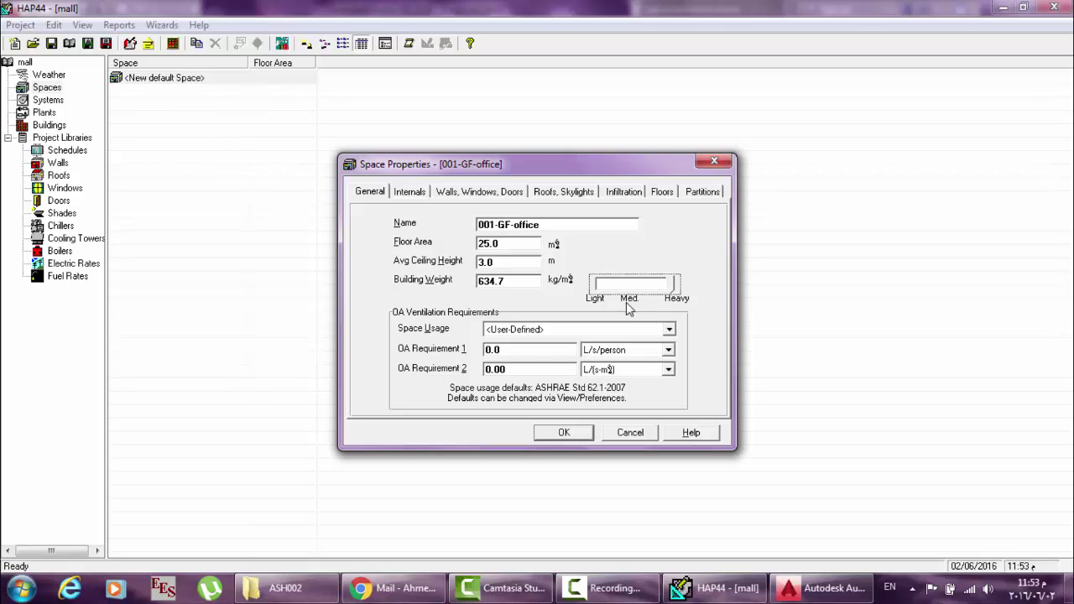
{"action": "mouse_move", "coordinate": [672, 285]}
{"action": "left_mouse_down"}
{"action": "mouse_move", "coordinate": [628, 290]}
{"action": "mouse_move", "coordinate": [655, 290]}
{"action": "left_mouse_up"}
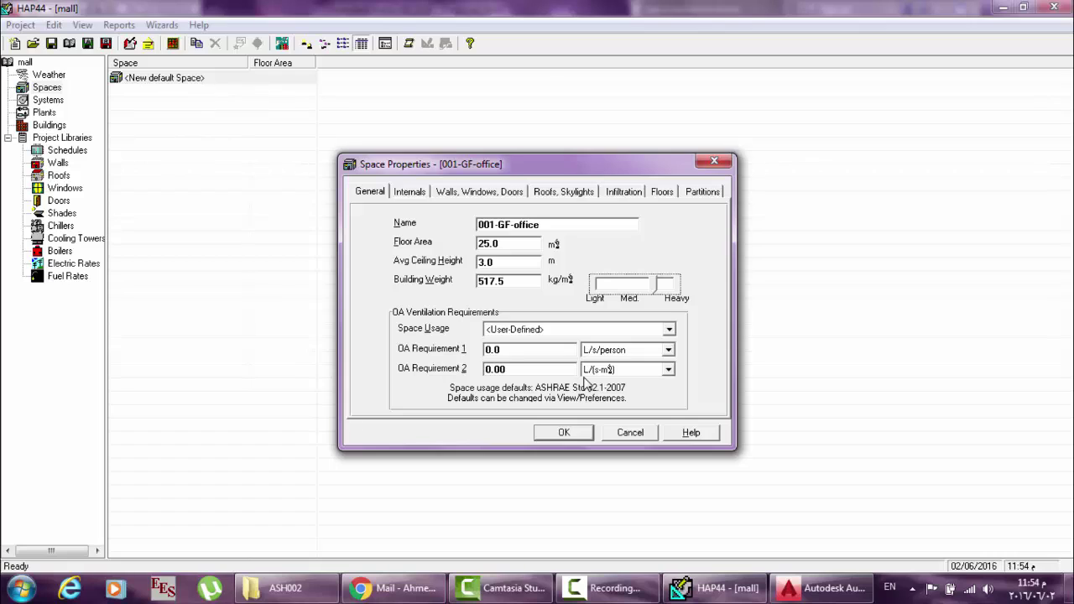
Set space usage to OFFICE: Office space, giving 2.5 L/s/person and 0.30 L/(s·m²).
{"action": "left_click", "coordinate": [669, 331]}
{"action": "left_click", "coordinate": [690, 336]}
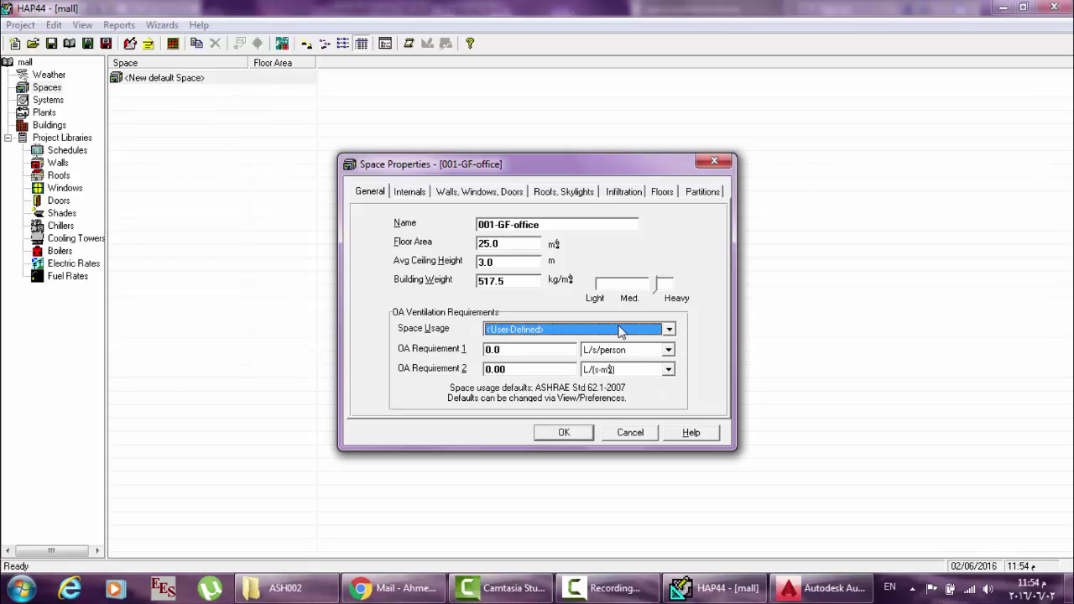
{"action": "left_click", "coordinate": [590, 331]}
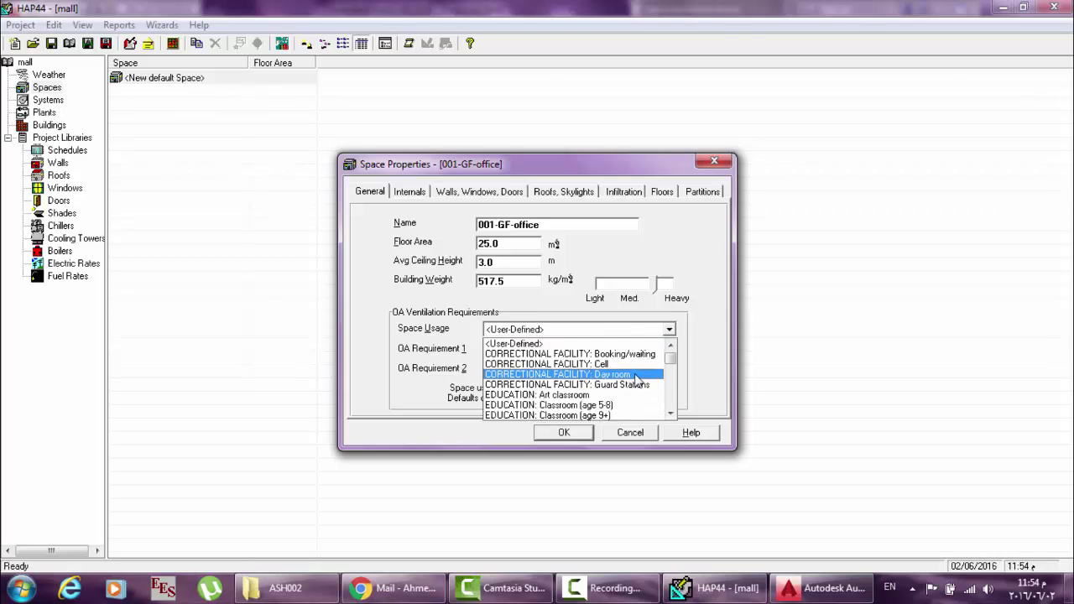
{"action": "mouse_move", "coordinate": [673, 361]}
{"action": "left_mouse_down"}
{"action": "mouse_move", "coordinate": [672, 404]}
{"action": "mouse_move", "coordinate": [669, 379]}
{"action": "left_mouse_up"}
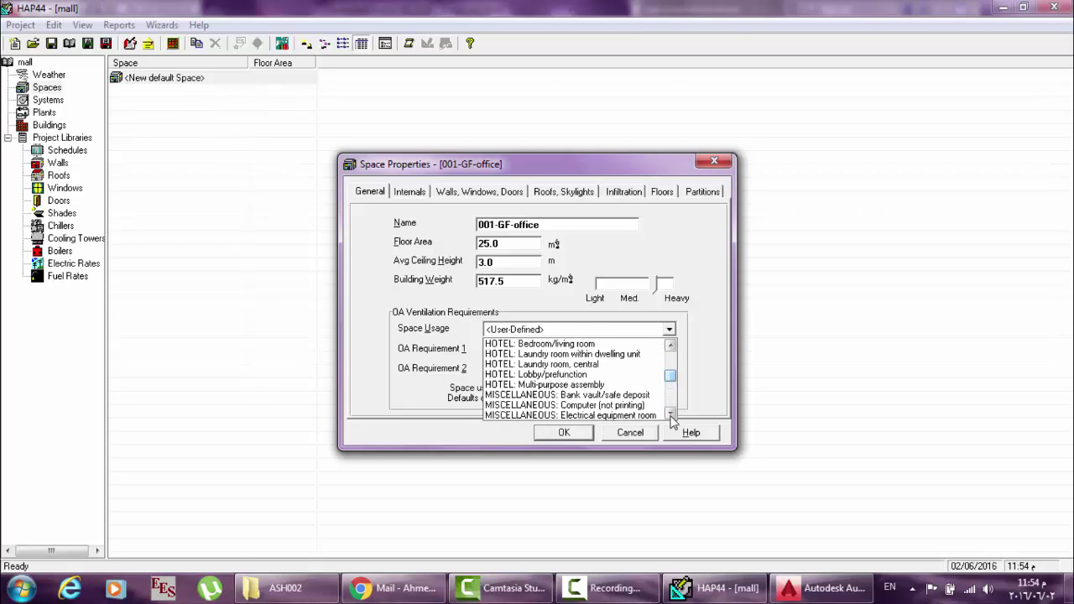
{"action": "left_click", "coordinate": [671, 413]}
{"action": "left_click", "coordinate": [670, 413]}
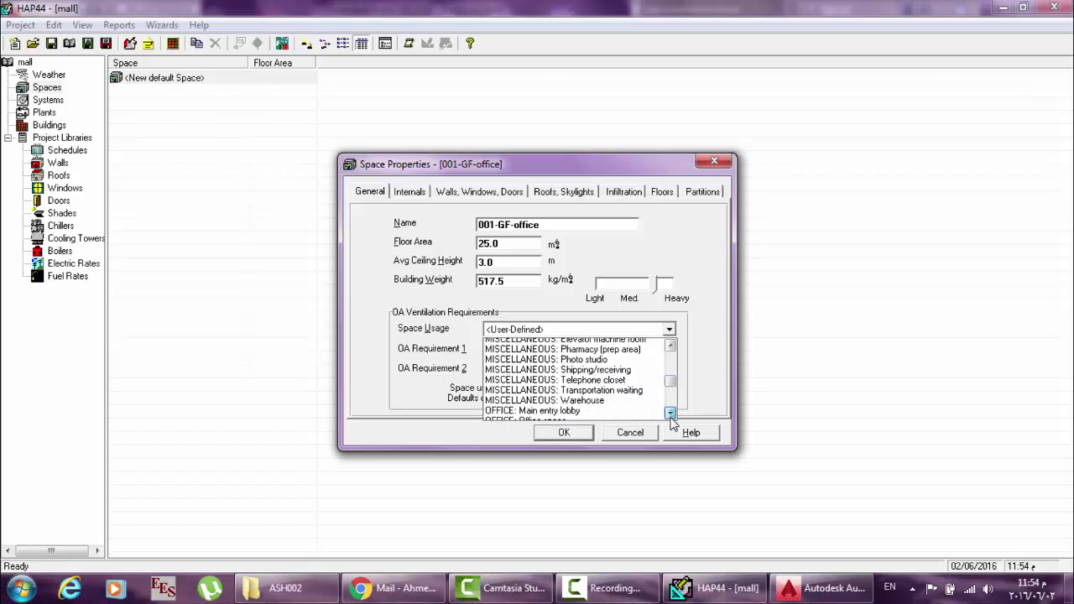
{"action": "left_click", "coordinate": [671, 413]}
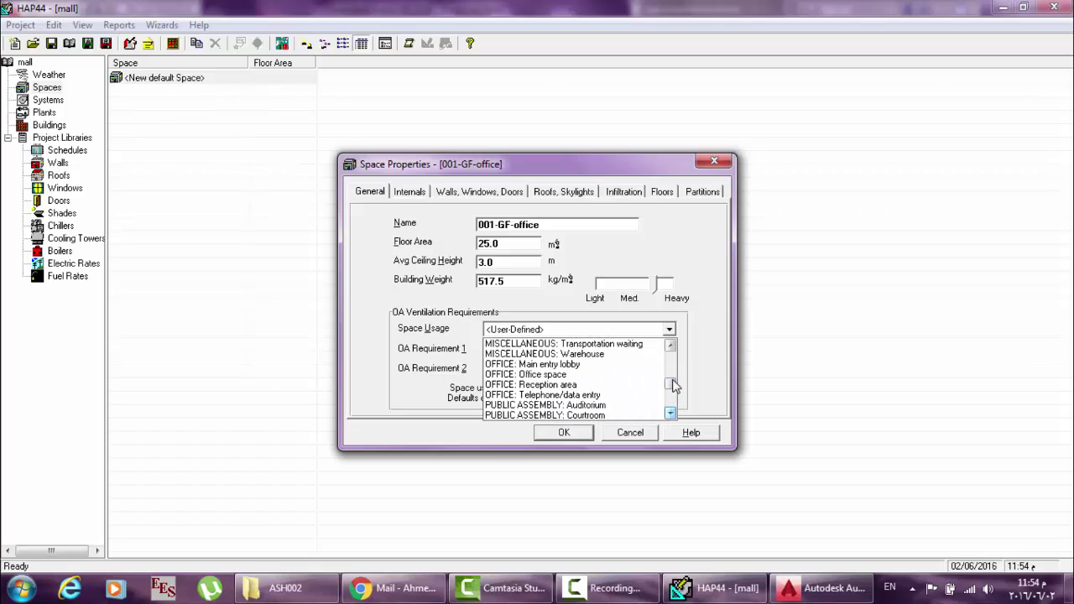
{"action": "left_click", "coordinate": [574, 378]}
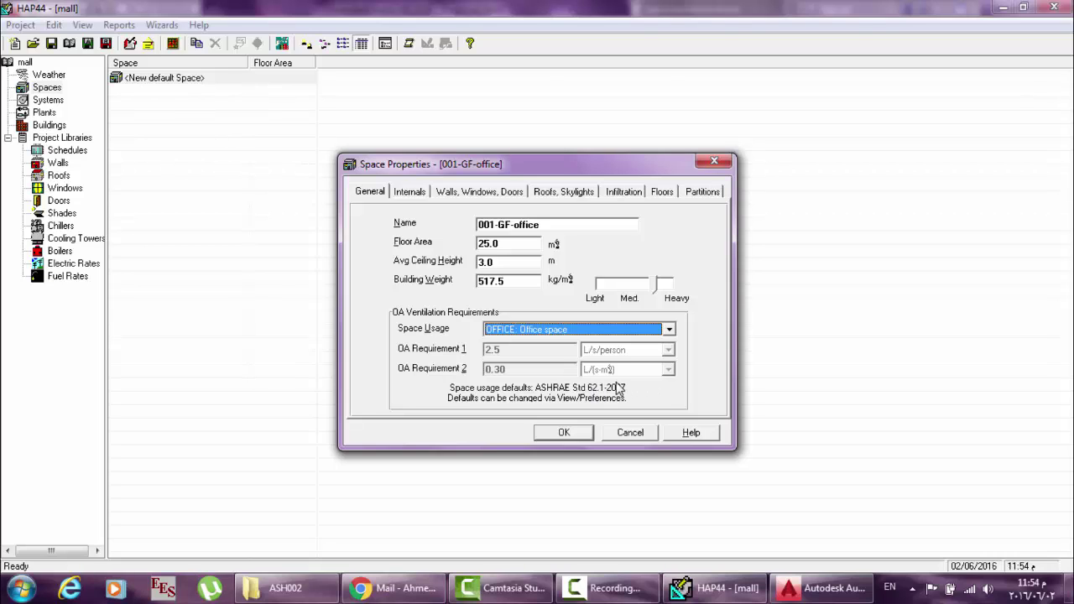
{"action": "left_click", "coordinate": [278, 588]}
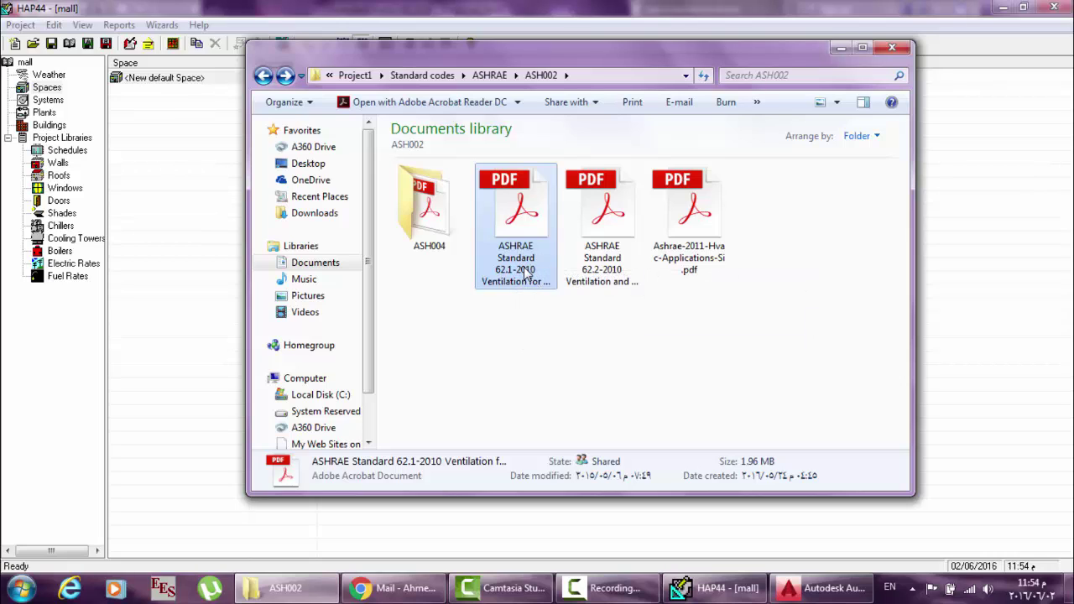
Open the ASHRAE 62.1-2010 PDF at the continued Table 6-1 of minimum ventilation rates.
{"action": "double_click", "coordinate": [525, 269]}
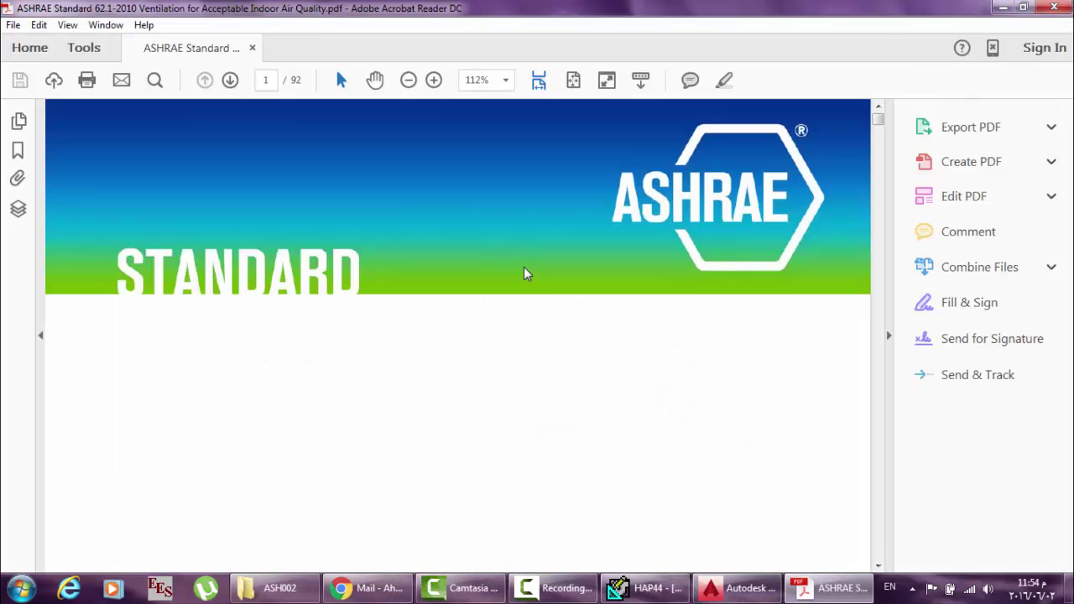
{"action": "scroll", "coordinate": [524, 272], "scroll_direction": "down", "scroll_amount": 2}
{"action": "scroll", "coordinate": [523, 273], "scroll_direction": "down", "scroll_amount": 3}
{"action": "scroll", "coordinate": [523, 273], "scroll_direction": "down", "scroll_amount": 15}
{"action": "scroll", "coordinate": [524, 273], "scroll_direction": "down", "scroll_amount": 3}
{"action": "left_click_drag", "start_coordinate": [878, 127], "coordinate": [877, 193]}
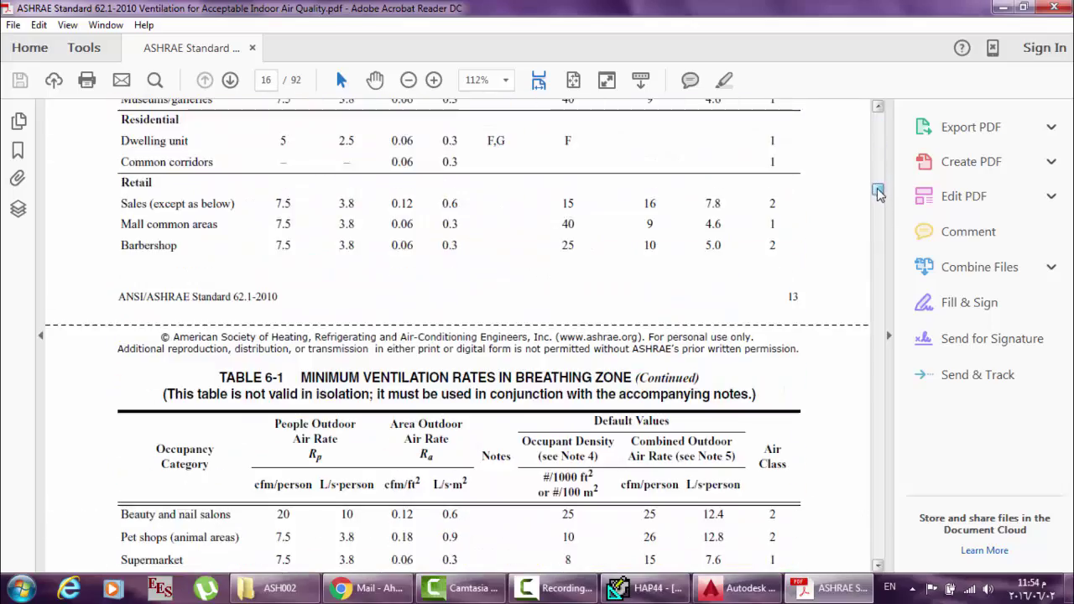
{"action": "scroll", "coordinate": [643, 211], "scroll_direction": "up", "scroll_amount": 4}
{"action": "scroll", "coordinate": [643, 211], "scroll_direction": "up", "scroll_amount": 5}
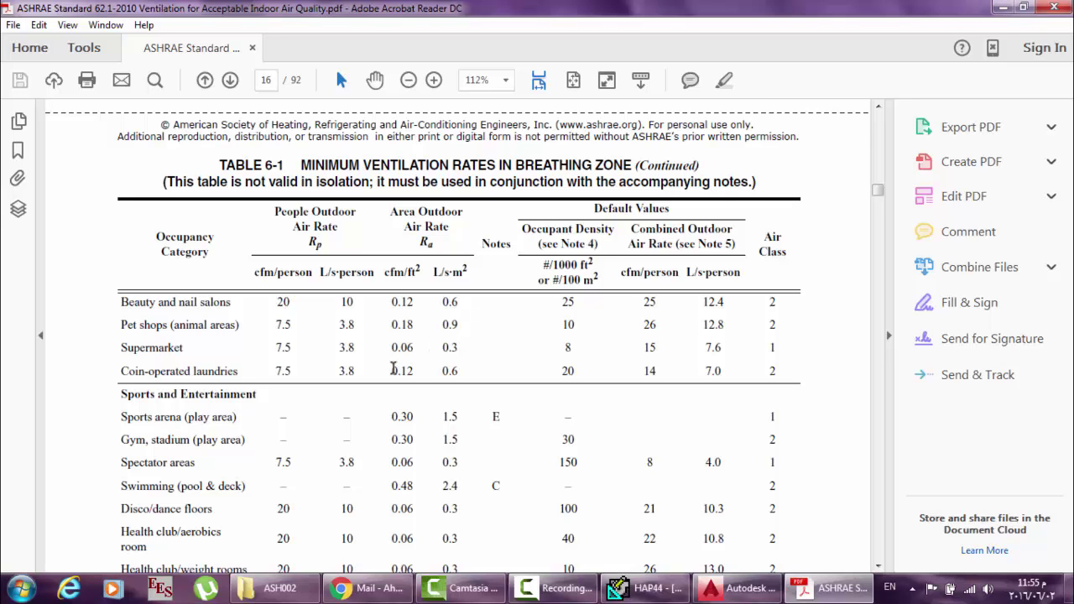
{"action": "scroll", "coordinate": [394, 369], "scroll_direction": "down", "scroll_amount": 1}
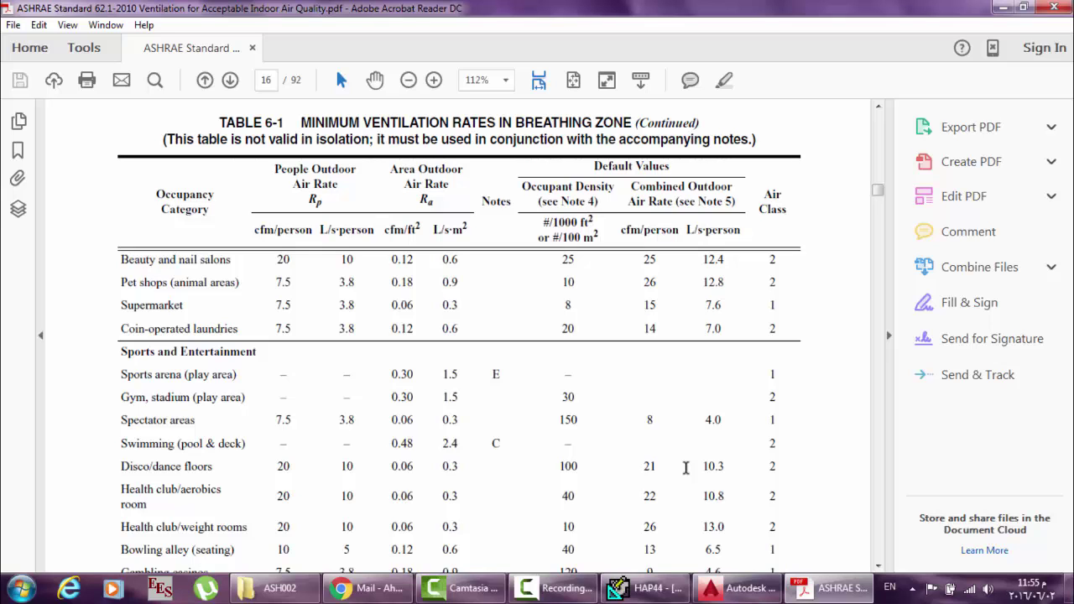
{"action": "left_click", "coordinate": [738, 589]}
Switch space usage back to <User-Defined> and select the OA Requirement 1 value.
{"action": "left_click", "coordinate": [630, 593]}
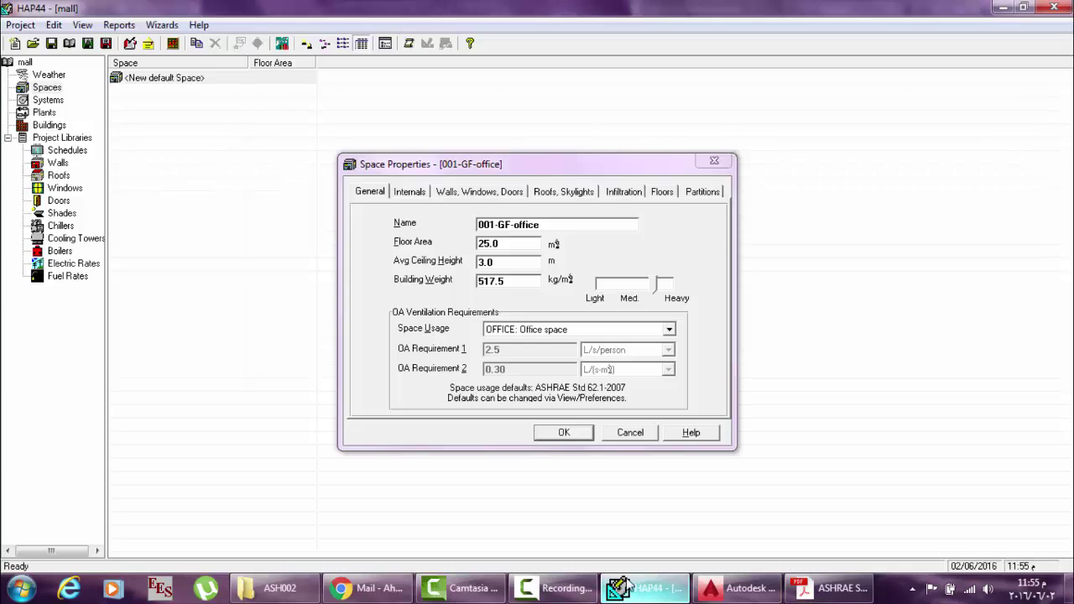
{"action": "left_click", "coordinate": [666, 332]}
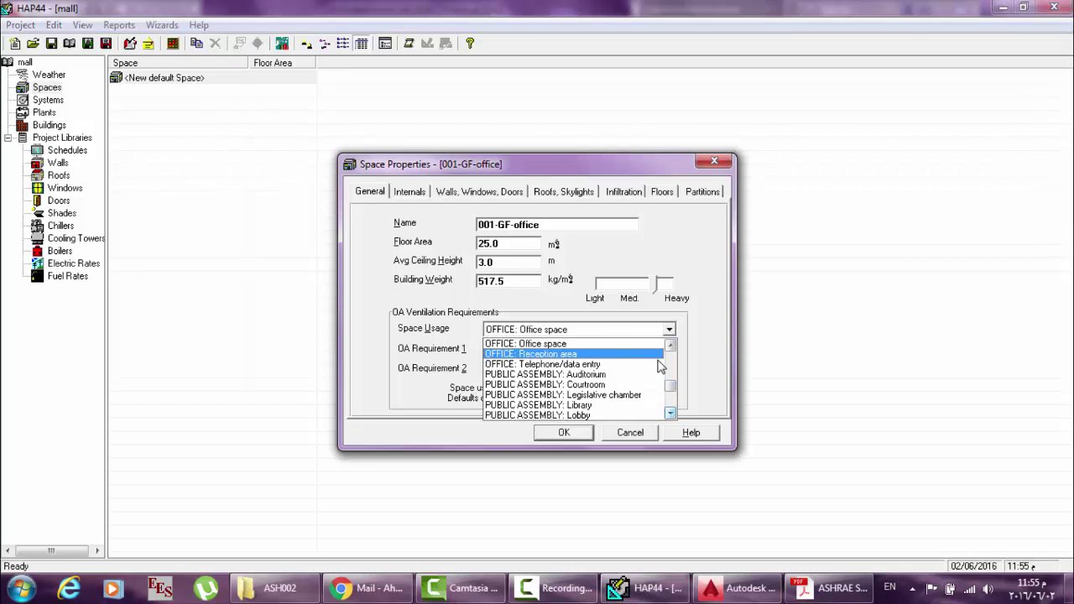
{"action": "left_click_drag", "start_coordinate": [672, 387], "coordinate": [672, 352]}
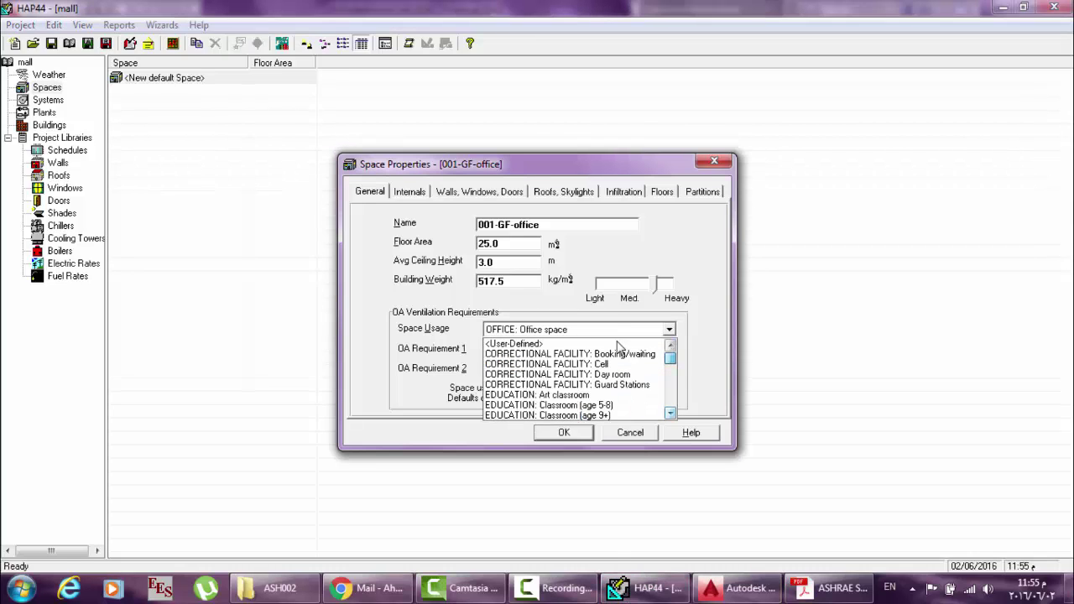
{"action": "left_click", "coordinate": [612, 344]}
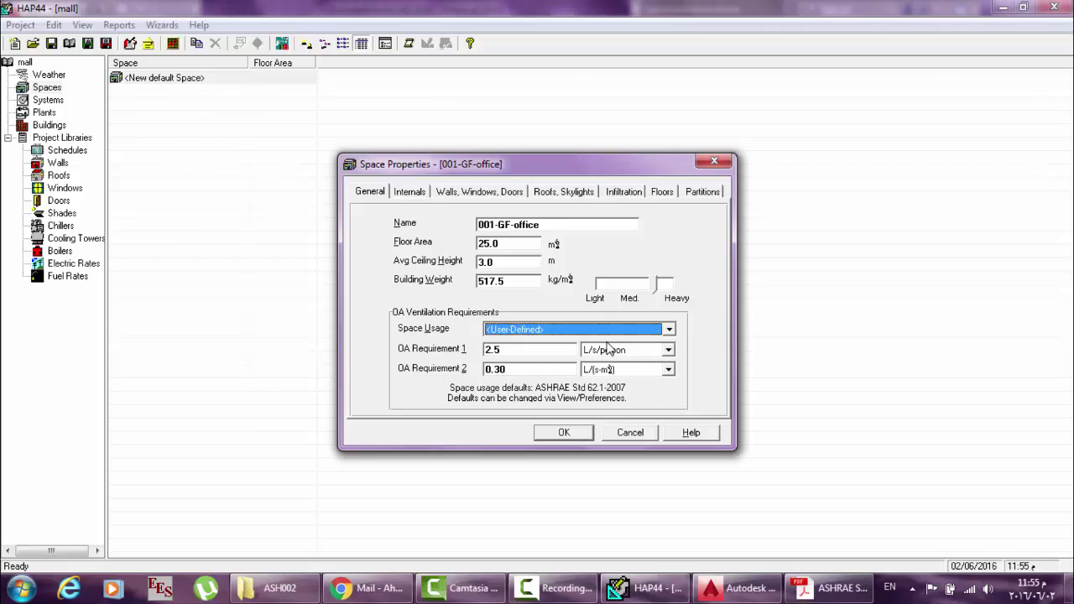
{"action": "left_click", "coordinate": [519, 354]}
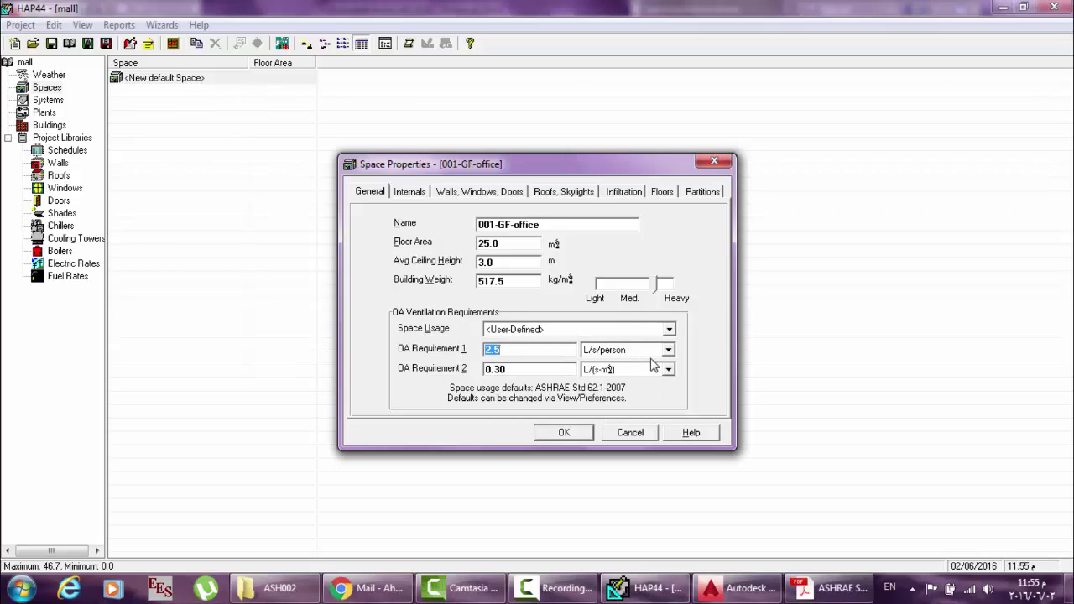
{"action": "left_click", "coordinate": [831, 588]}
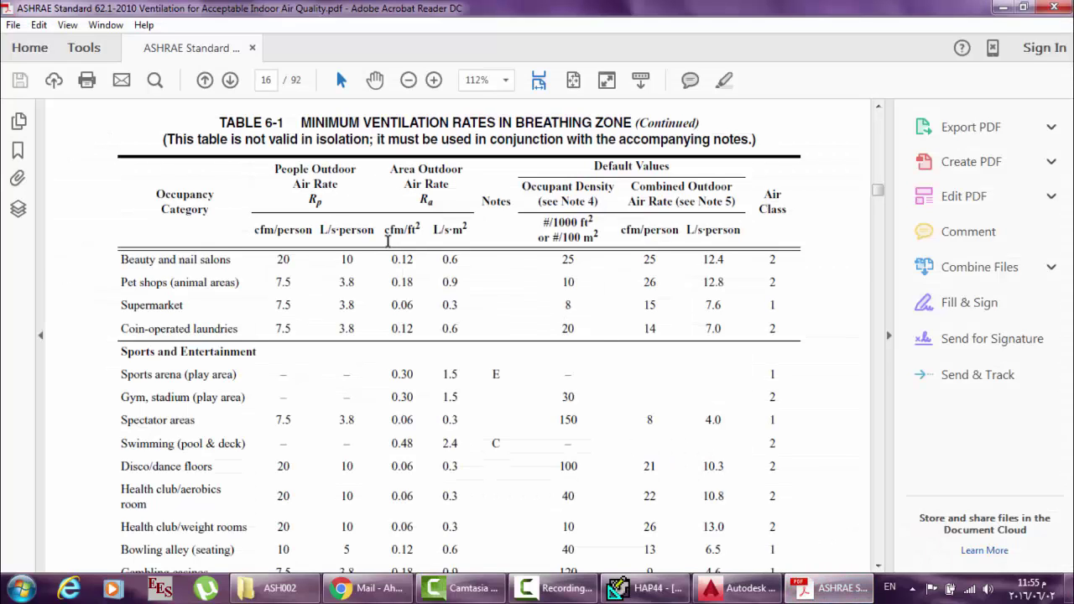
Look up the Office Buildings ventilation rates in ASHRAE Table 6-1.
{"action": "scroll", "coordinate": [387, 242], "scroll_direction": "up", "scroll_amount": 4}
{"action": "scroll", "coordinate": [388, 242], "scroll_direction": "up", "scroll_amount": 4}
{"action": "scroll", "coordinate": [388, 242], "scroll_direction": "up", "scroll_amount": 2}
{"action": "scroll", "coordinate": [388, 241], "scroll_direction": "up", "scroll_amount": 1}
{"action": "scroll", "coordinate": [387, 242], "scroll_direction": "up", "scroll_amount": 5}
{"action": "scroll", "coordinate": [388, 242], "scroll_direction": "up", "scroll_amount": 2}
{"action": "scroll", "coordinate": [388, 242], "scroll_direction": "up", "scroll_amount": 1}
{"action": "scroll", "coordinate": [388, 241], "scroll_direction": "up", "scroll_amount": 7}
{"action": "scroll", "coordinate": [388, 242], "scroll_direction": "up", "scroll_amount": 4}
{"action": "scroll", "coordinate": [388, 242], "scroll_direction": "up", "scroll_amount": 5}
{"action": "scroll", "coordinate": [388, 241], "scroll_direction": "up", "scroll_amount": 4}
{"action": "scroll", "coordinate": [387, 242], "scroll_direction": "up", "scroll_amount": 2}
{"action": "scroll", "coordinate": [388, 241], "scroll_direction": "up", "scroll_amount": 2}
{"action": "scroll", "coordinate": [323, 291], "scroll_direction": "up", "scroll_amount": 5}
{"action": "scroll", "coordinate": [323, 291], "scroll_direction": "down", "scroll_amount": 7}
{"action": "scroll", "coordinate": [286, 314], "scroll_direction": "down", "scroll_amount": 2}
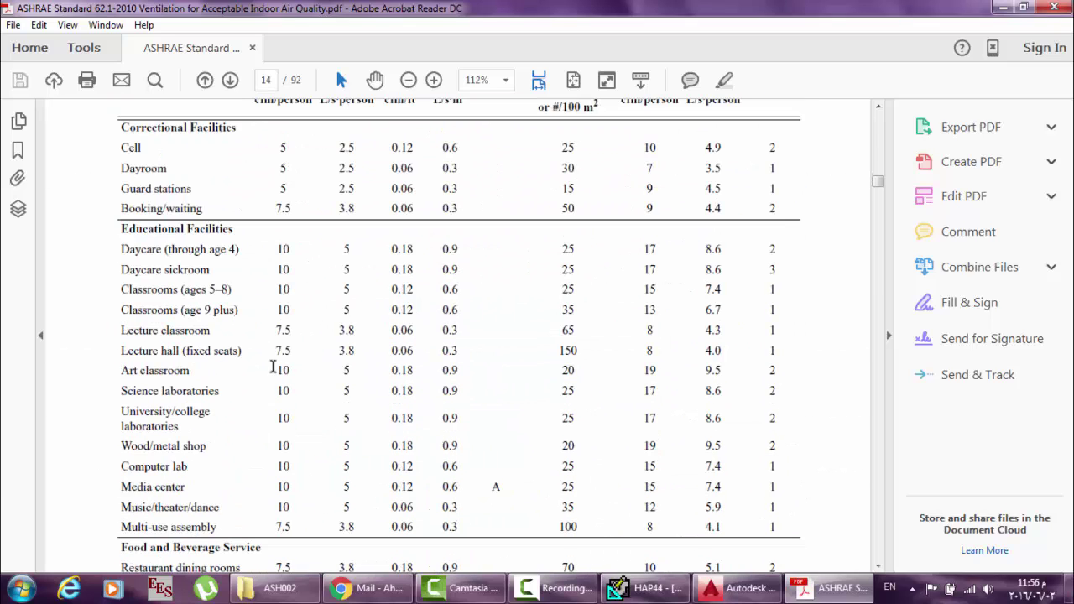
{"action": "scroll", "coordinate": [277, 377], "scroll_direction": "down", "scroll_amount": 3}
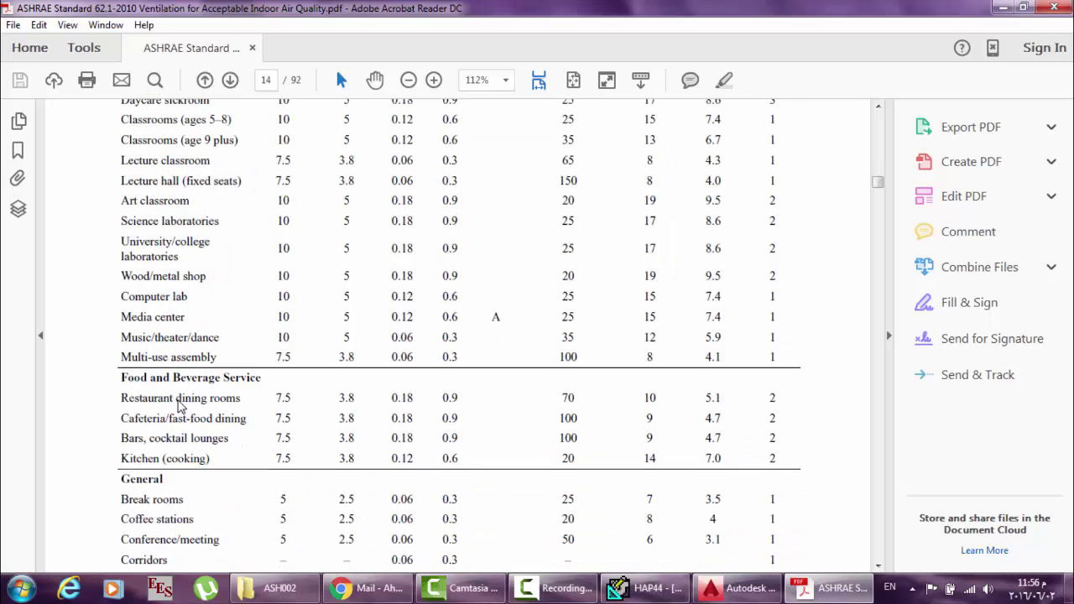
{"action": "scroll", "coordinate": [180, 406], "scroll_direction": "down", "scroll_amount": 2}
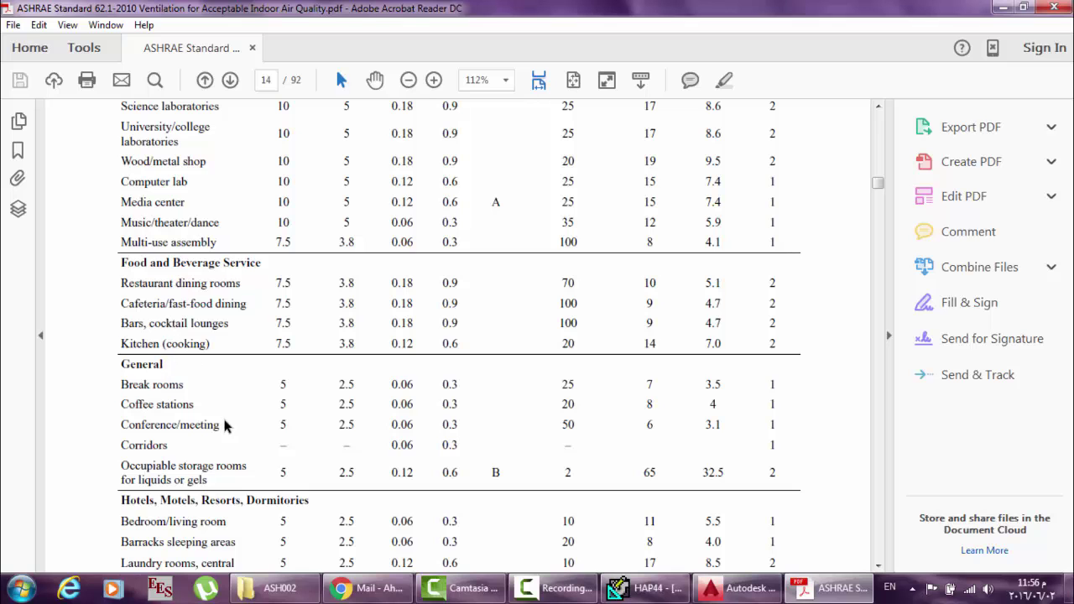
{"action": "scroll", "coordinate": [274, 410], "scroll_direction": "down", "scroll_amount": 8}
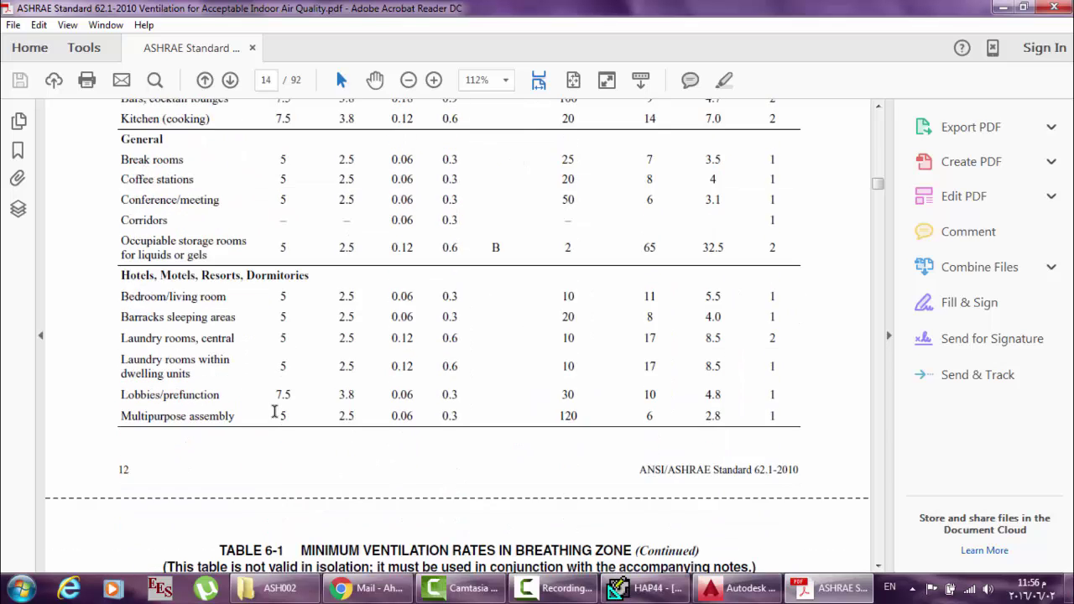
{"action": "scroll", "coordinate": [274, 410], "scroll_direction": "down", "scroll_amount": 3}
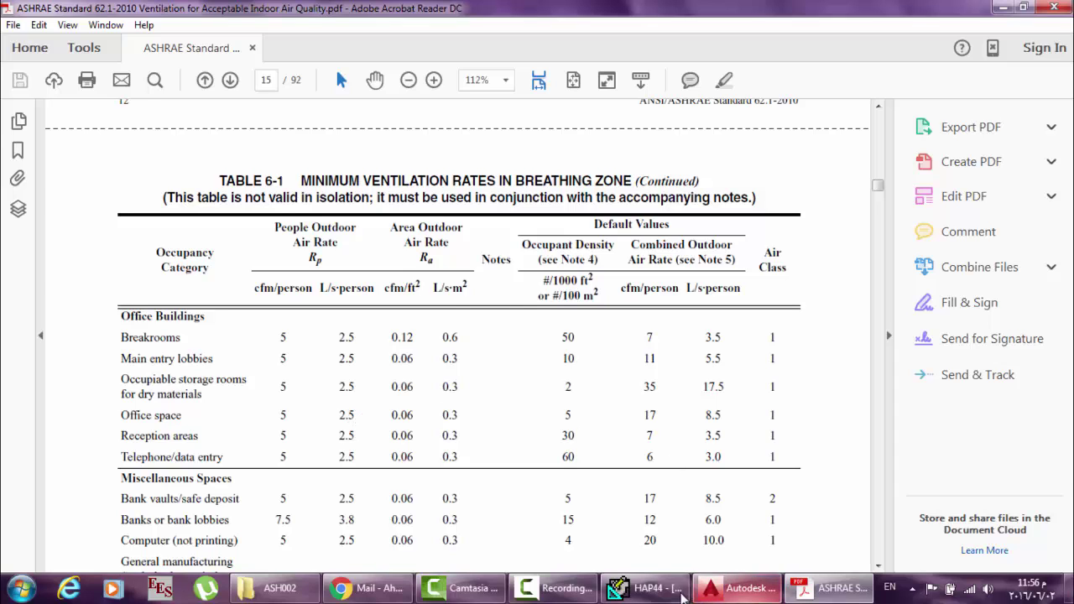
{"action": "left_click", "coordinate": [654, 593]}
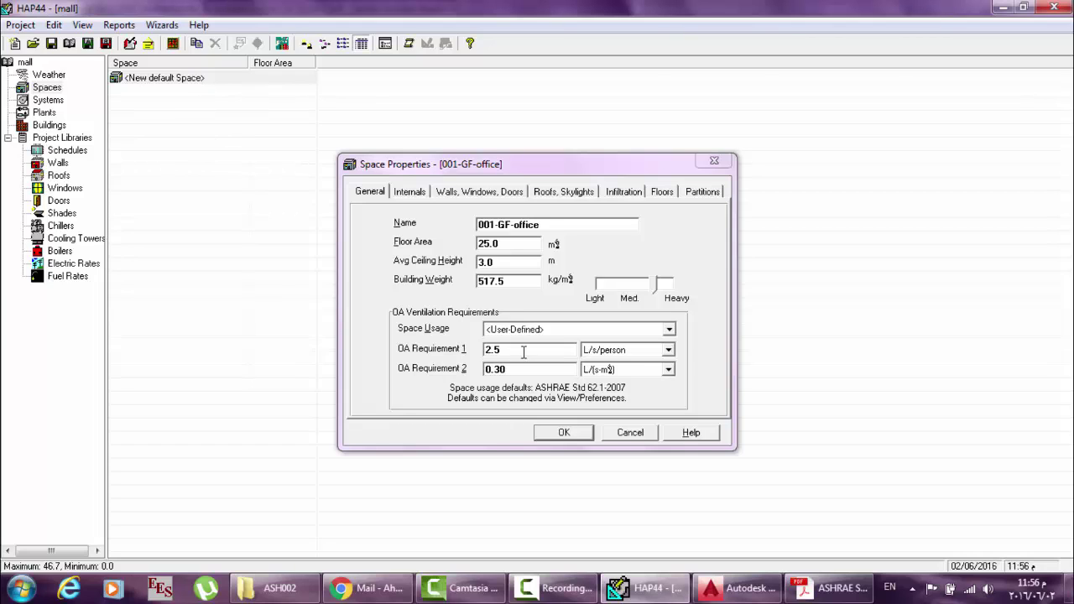
Try L/s, % of supply air and L/(s·m²) for OA Requirement 1, then restore L/s/person.
{"action": "left_click", "coordinate": [669, 351]}
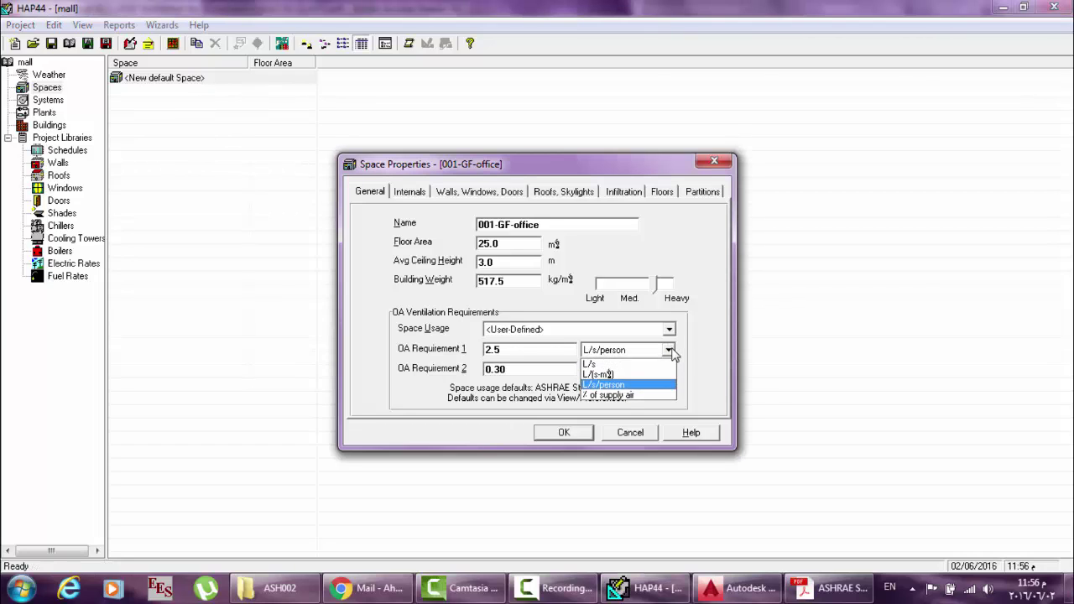
{"action": "left_click", "coordinate": [638, 364]}
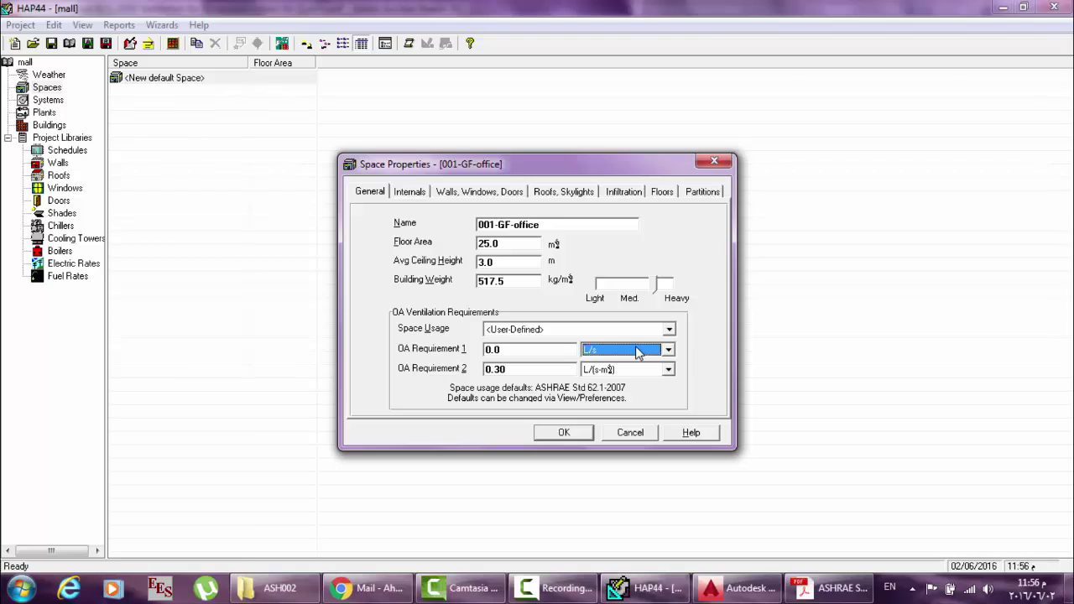
{"action": "left_click", "coordinate": [638, 354]}
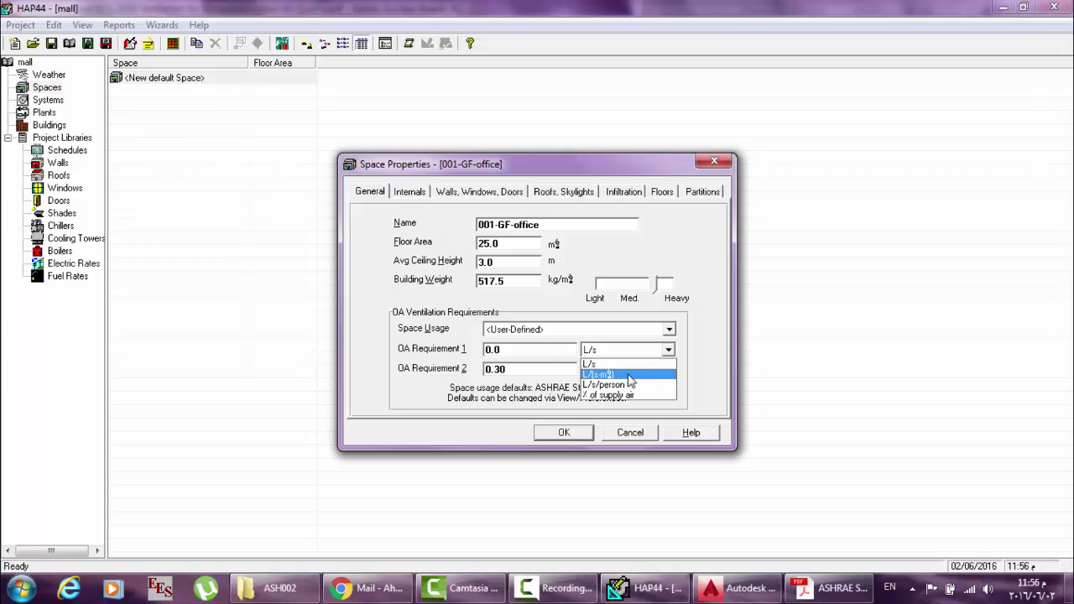
{"action": "left_click", "coordinate": [618, 395]}
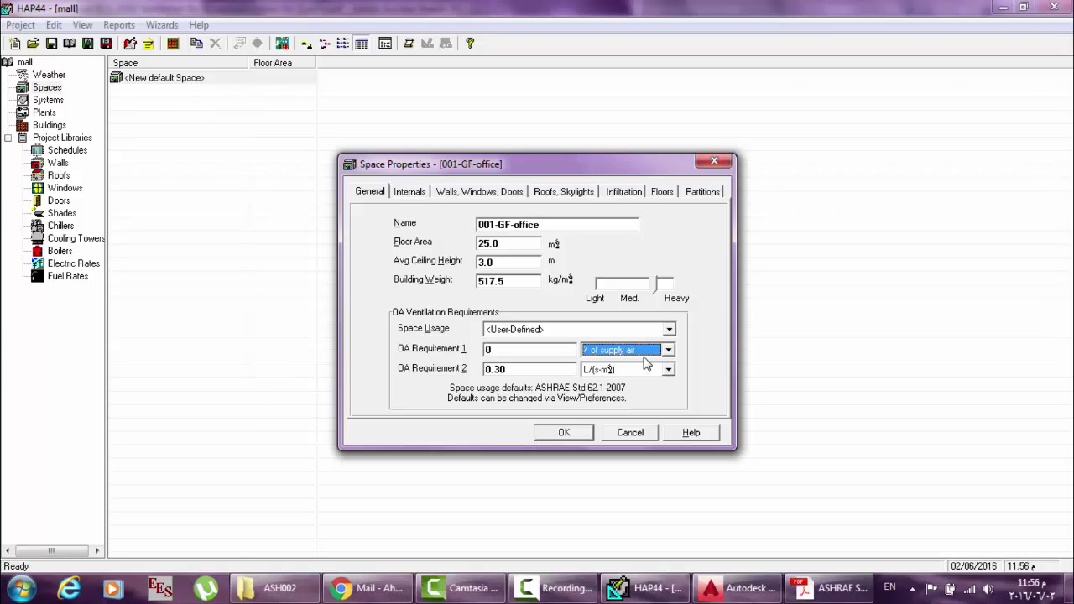
{"action": "left_click", "coordinate": [642, 351]}
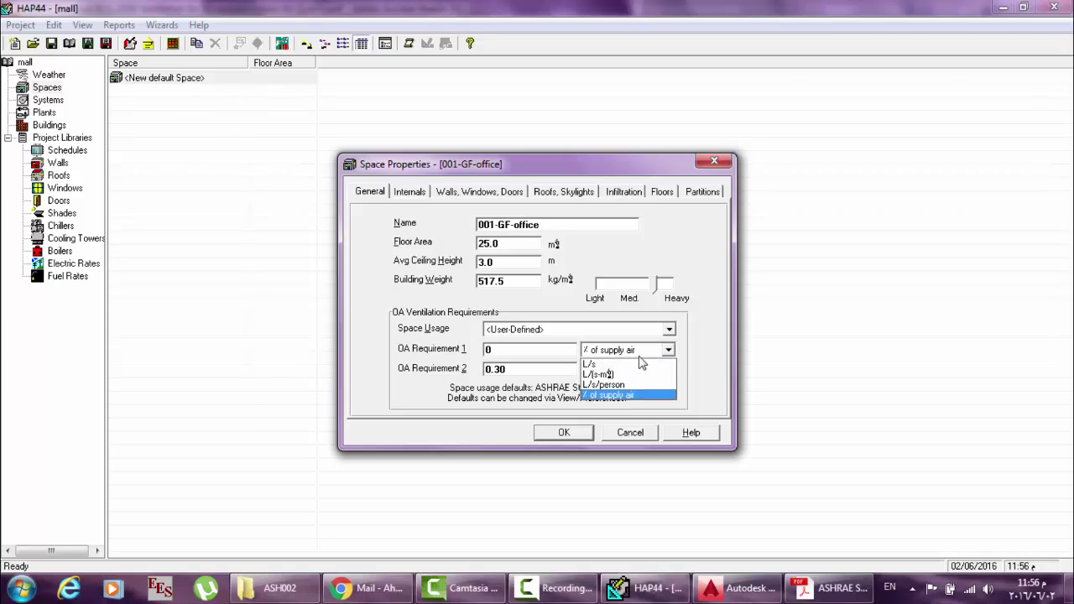
{"action": "left_click", "coordinate": [619, 375]}
{"action": "left_click", "coordinate": [623, 351]}
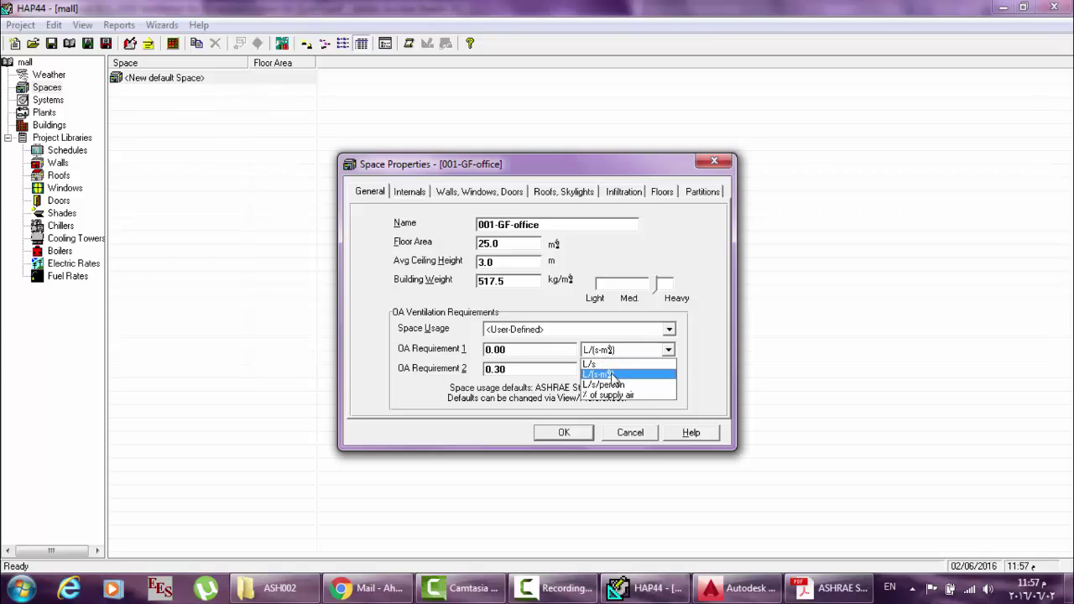
{"action": "left_click", "coordinate": [615, 386]}
{"action": "left_click", "coordinate": [818, 594]}
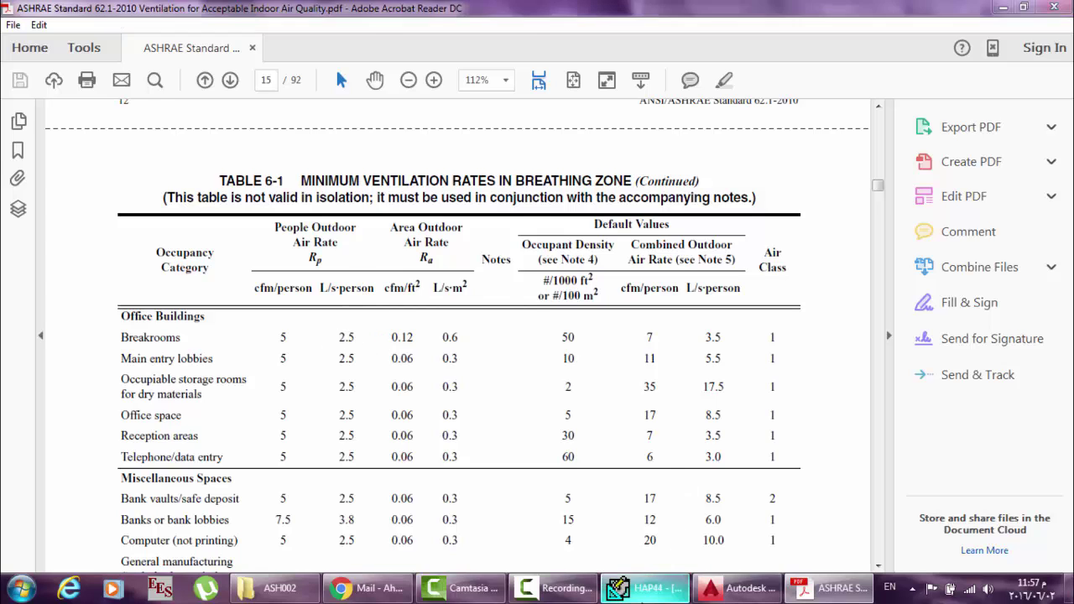
Check the OA Requirement 2 unit choices, leaving them unchanged.
{"action": "left_click", "coordinate": [643, 588]}
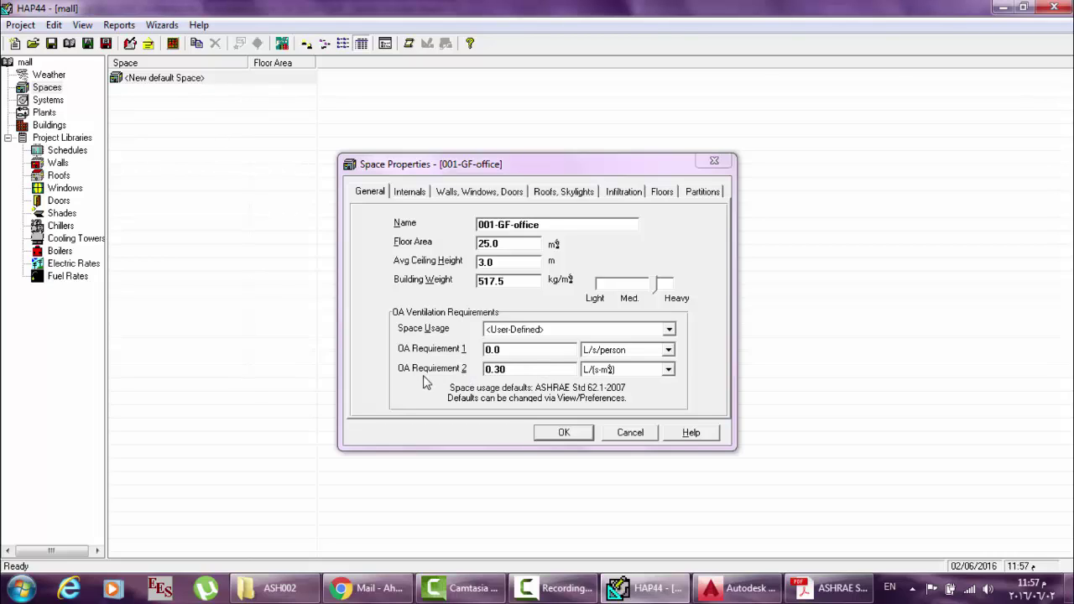
{"action": "left_click", "coordinate": [669, 372]}
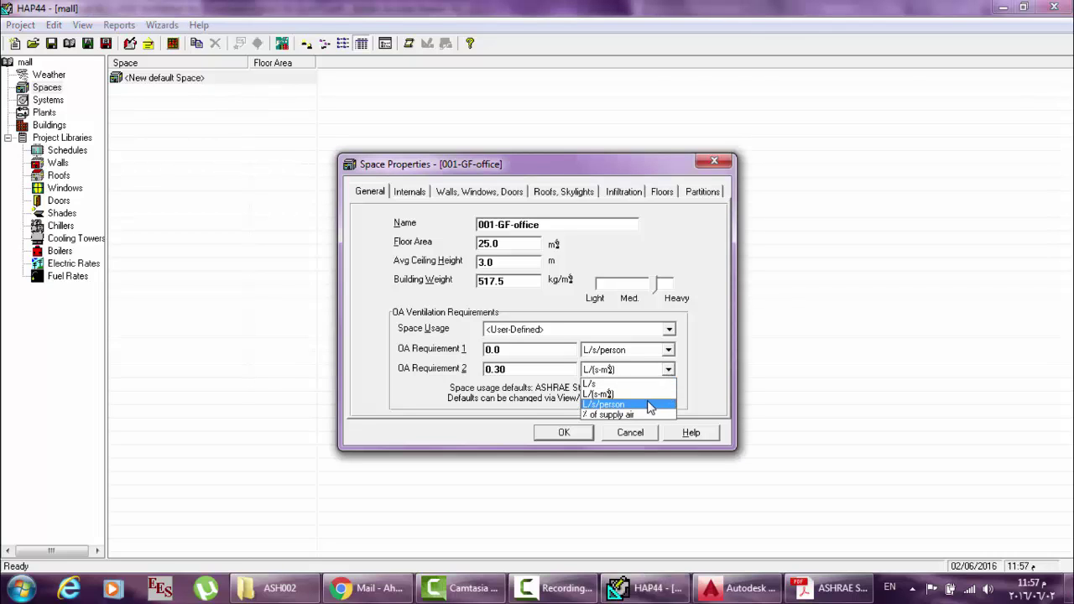
{"action": "left_click", "coordinate": [711, 373]}
{"action": "left_click", "coordinate": [739, 588]}
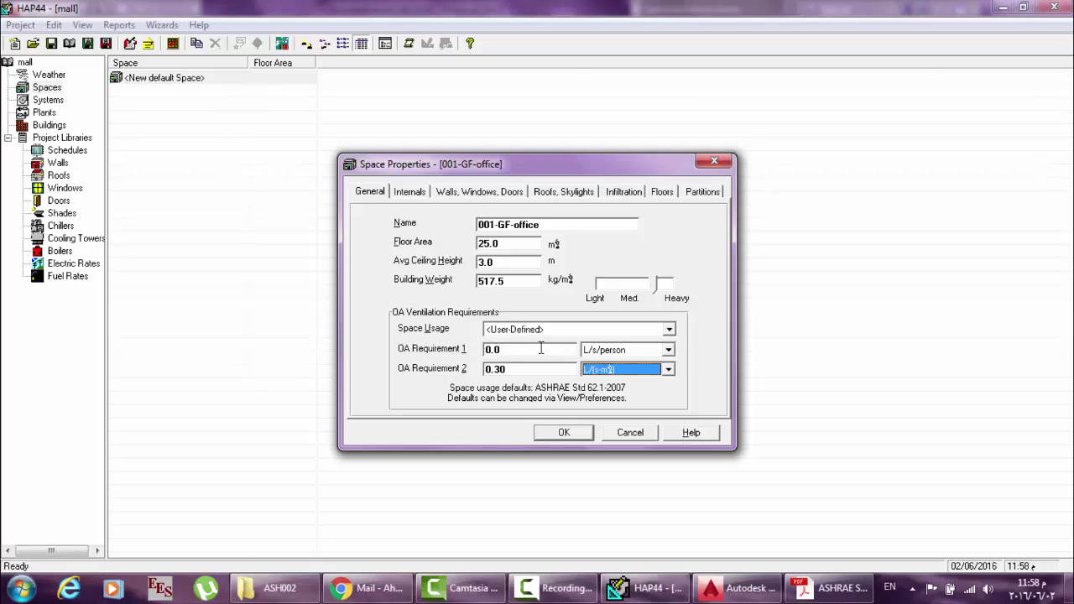
Re-enter 2.5 L/s/person for OA Requirement 1 and consult the ASHRAE table for the area rate.
{"action": "left_click", "coordinate": [514, 350]}
{"action": "type", "text": "2.5"}
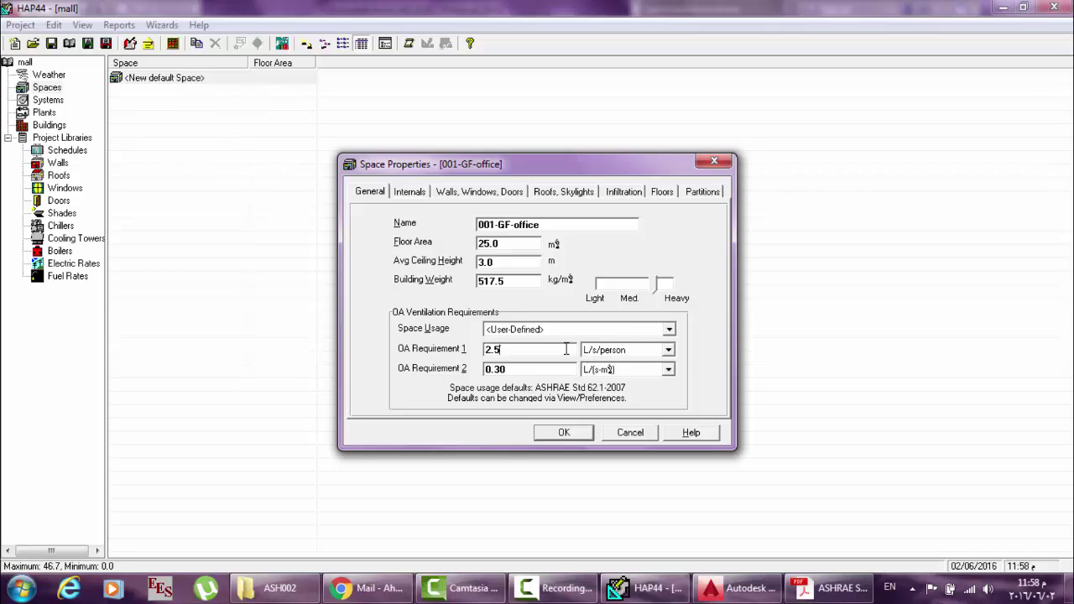
{"action": "left_click", "coordinate": [533, 372]}
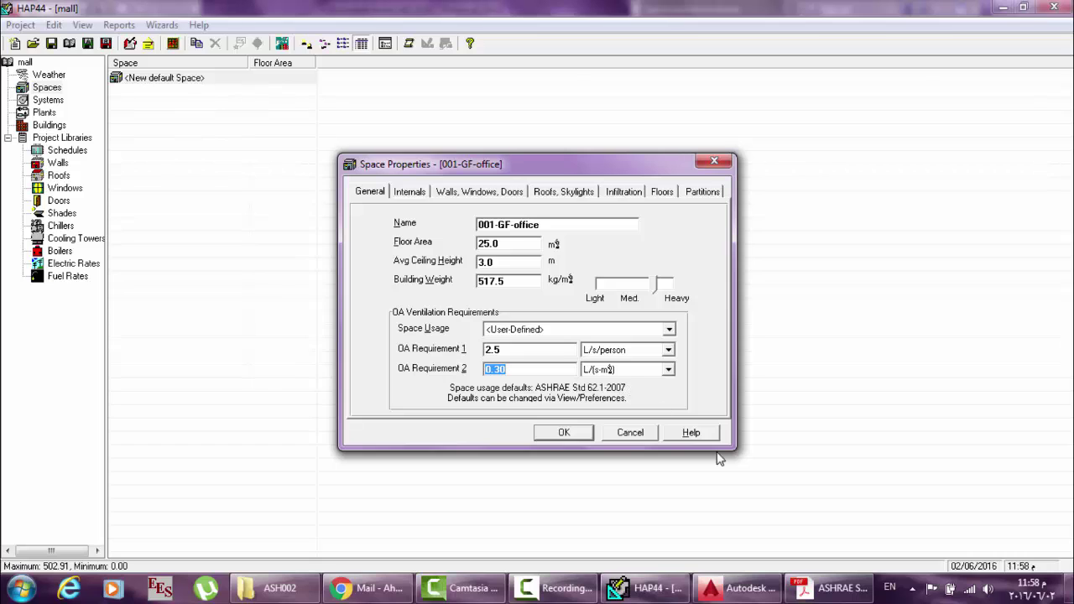
{"action": "left_click", "coordinate": [823, 589]}
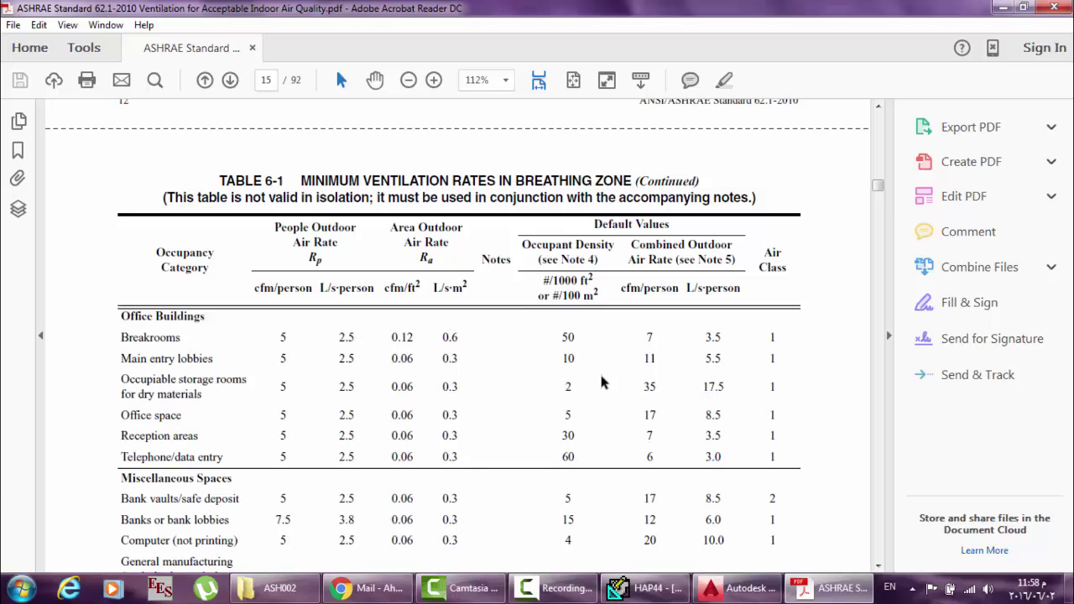
Set OA Requirement 2 to 0.60 L/(s·m²) and the building weight to medium.
{"action": "left_click", "coordinate": [648, 588]}
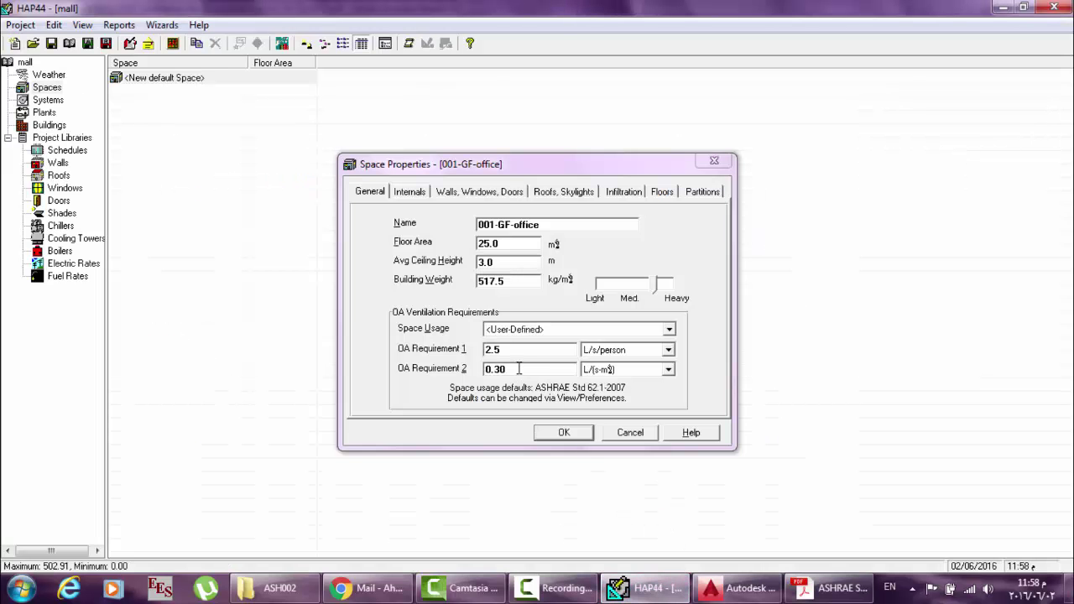
{"action": "left_click_drag", "start_coordinate": [508, 369], "coordinate": [497, 369]}
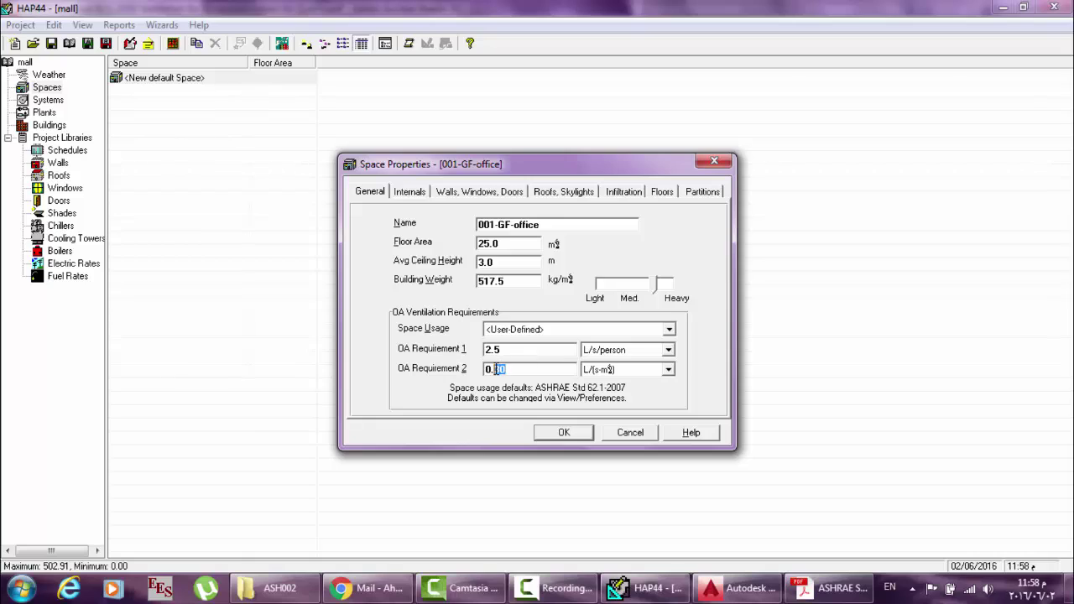
{"action": "type", "text": "6"}
{"action": "left_click", "coordinate": [635, 289]}
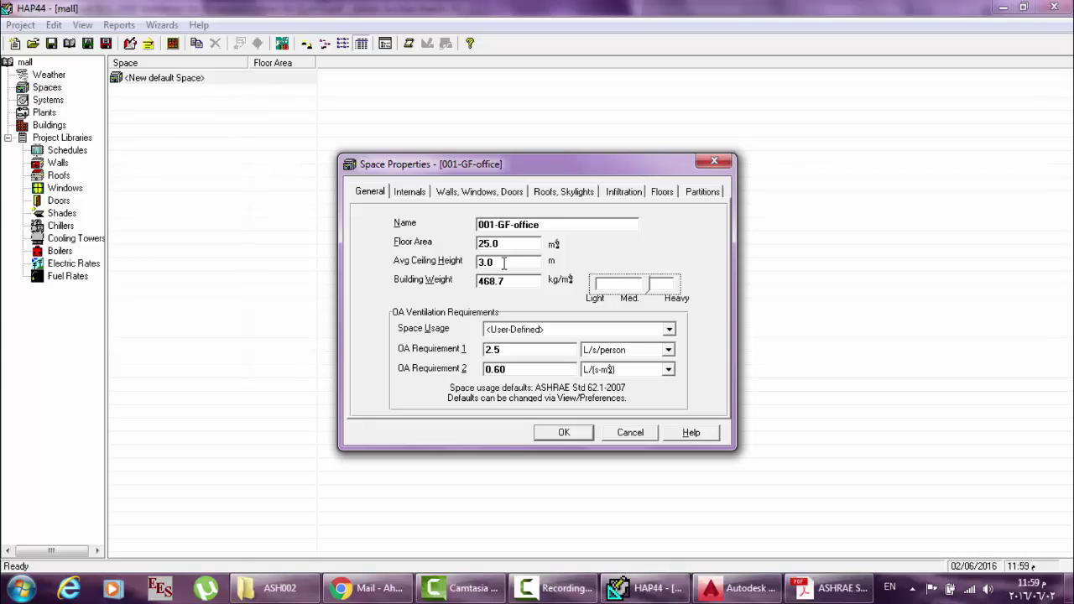
{"action": "double_click", "coordinate": [503, 263]}
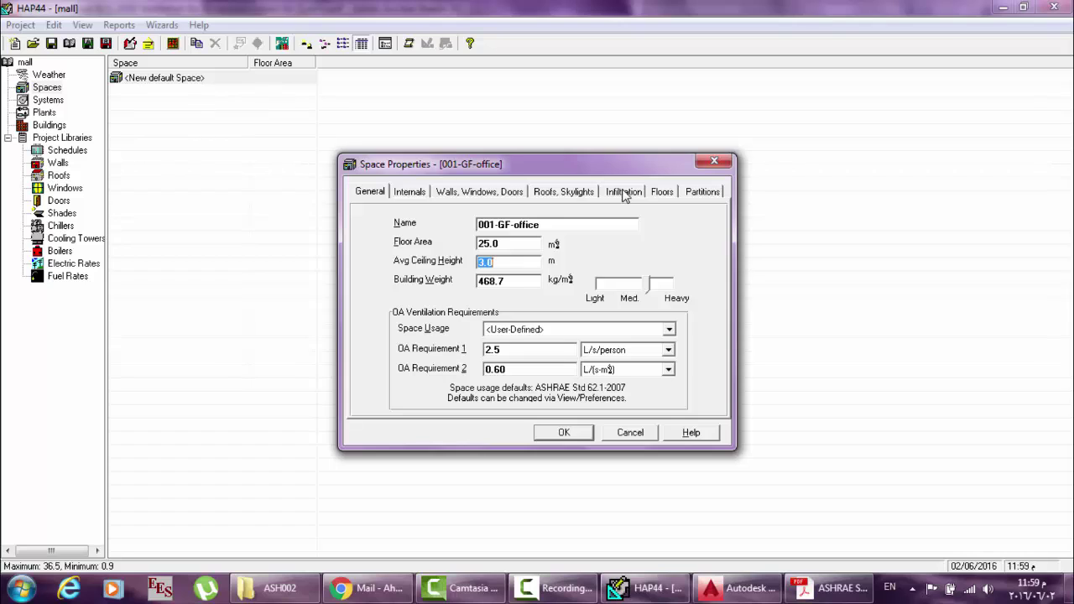
{"action": "left_click", "coordinate": [625, 196]}
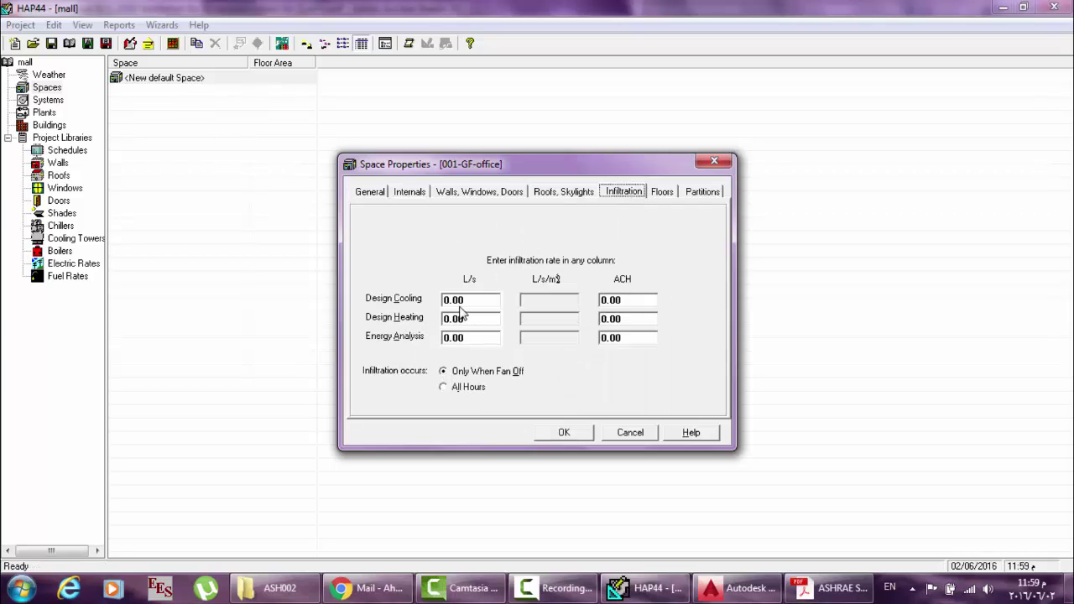
{"action": "left_click", "coordinate": [372, 194]}
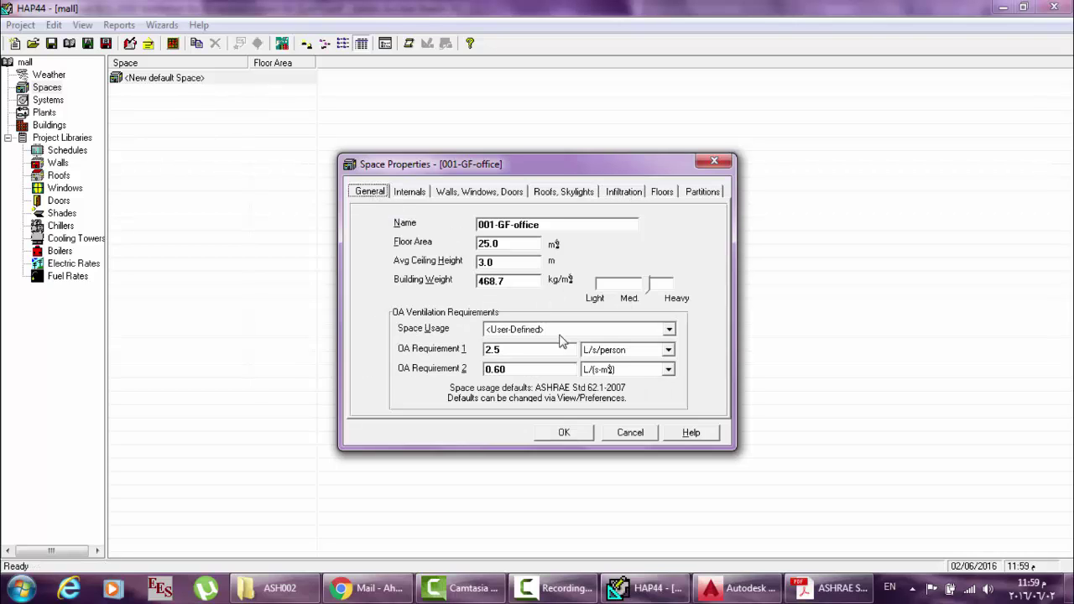